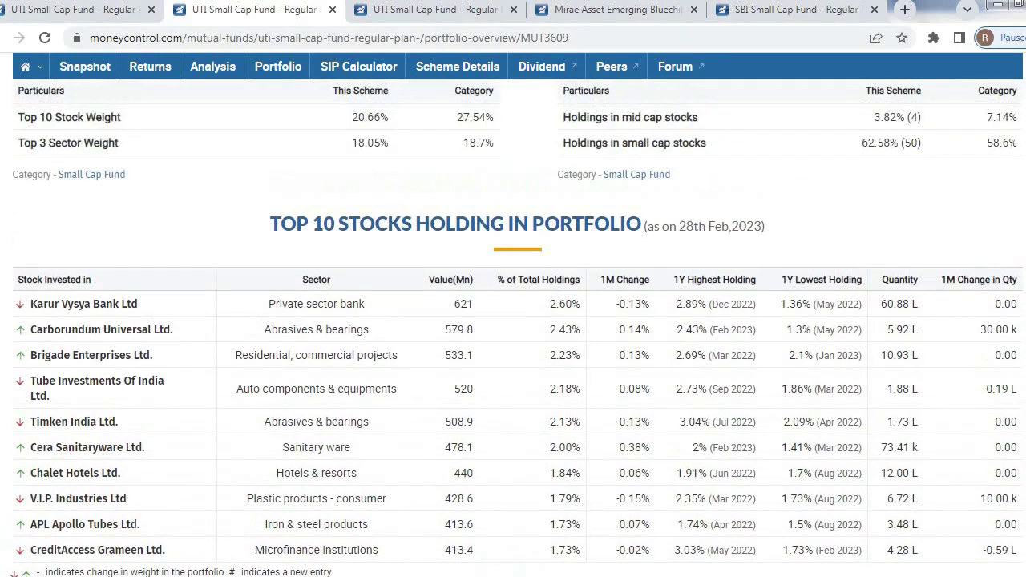
- Examine the UTI Small Cap Fund's portfolio summary and top 10 stock holdings, highlighting the Karur Vysya Bank and Carborundum Universal entries
scroll(513, 320, "up", 2)
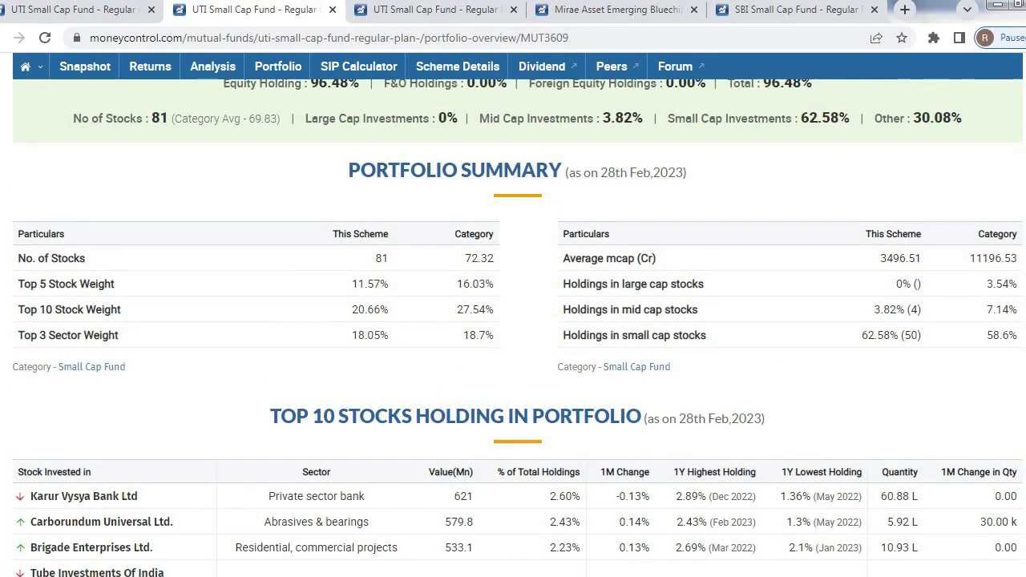
scroll(168, 371, "up", 1)
scroll(168, 371, "down", 2)
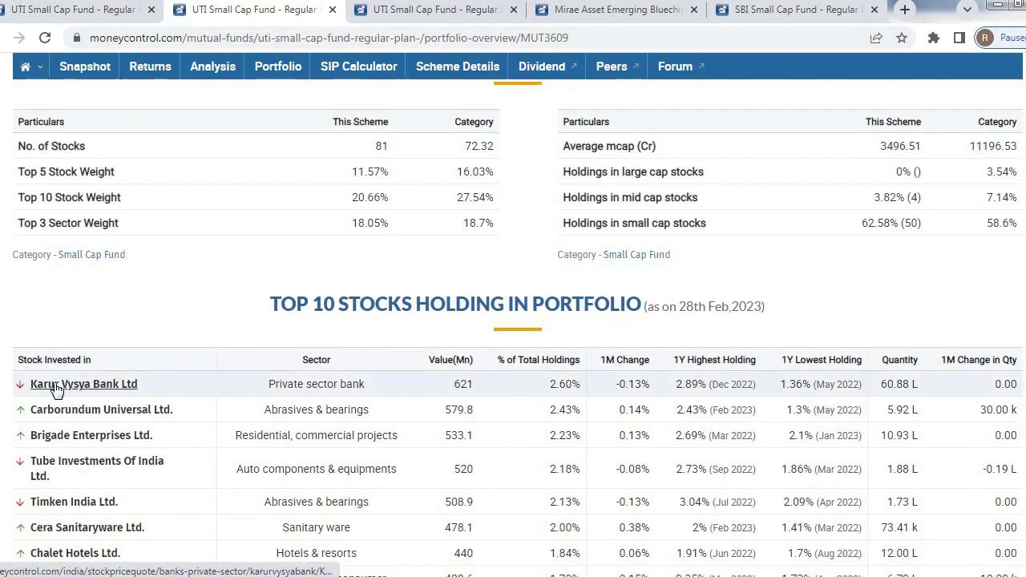
left_click_drag(157, 389, 31, 385)
left_click_drag(191, 413, 64, 410)
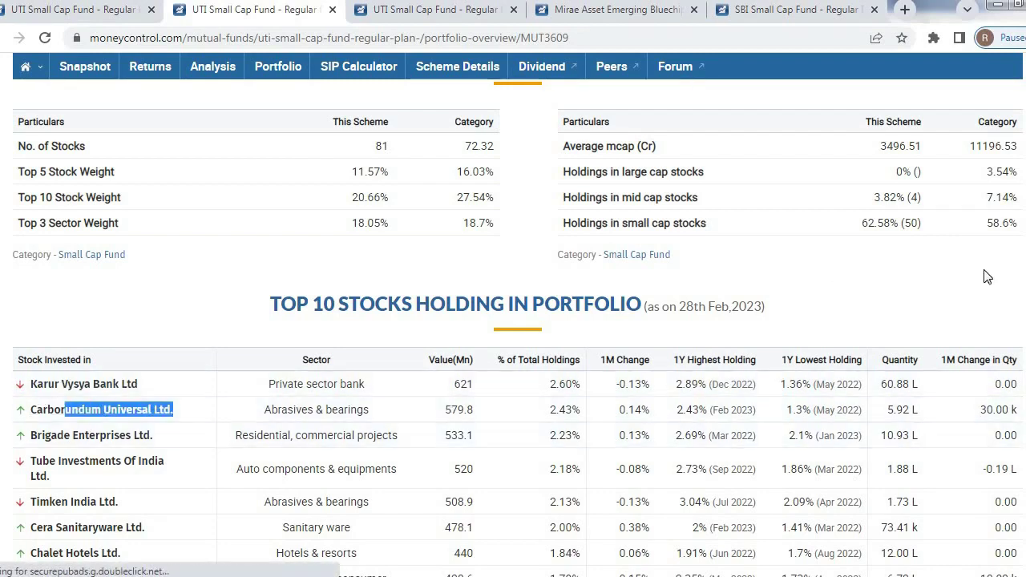
scroll(170, 437, "down", 1)
scroll(518, 327, "down", 1)
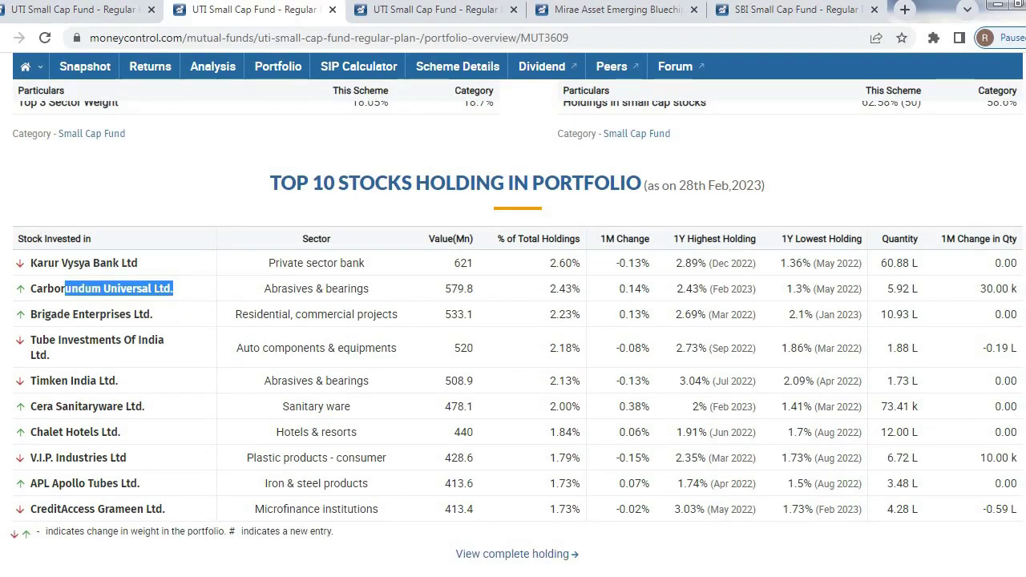
scroll(516, 324, "up", 1)
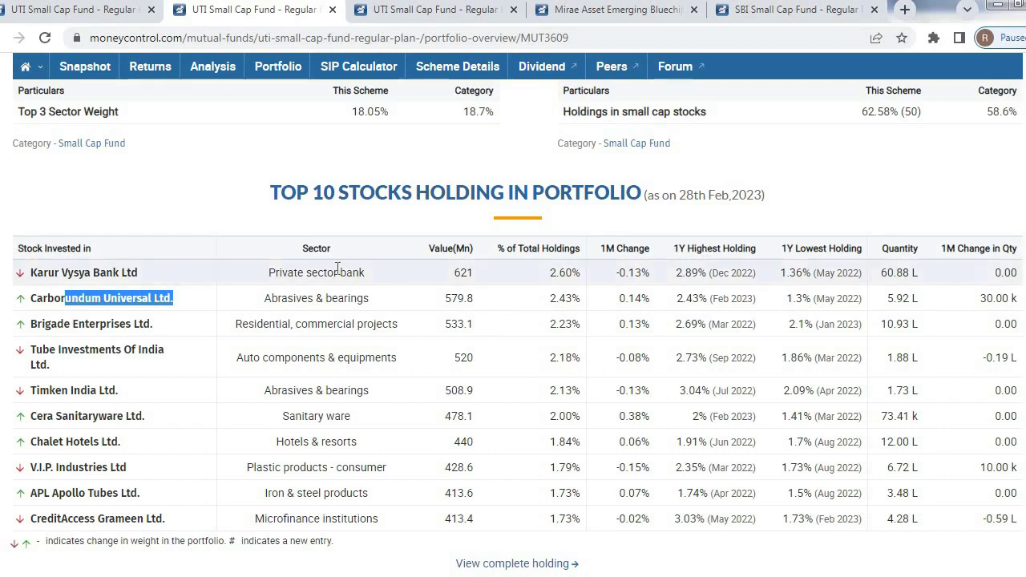
left_click(213, 211)
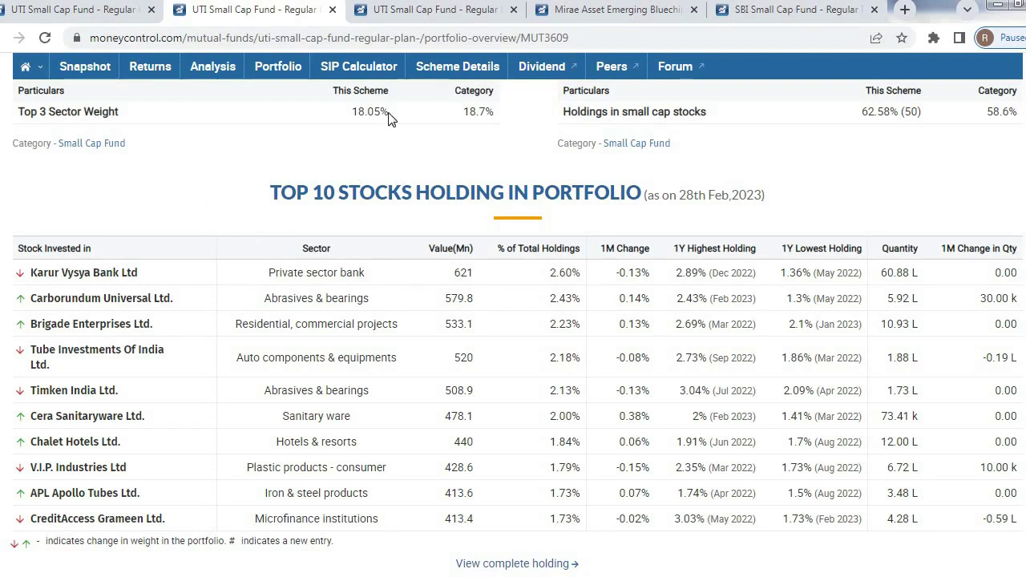
- Open the UTI Small Cap Fund's complete equity portfolio page and review the listed stocks with their sectors and holding percentages
left_click(441, 11)
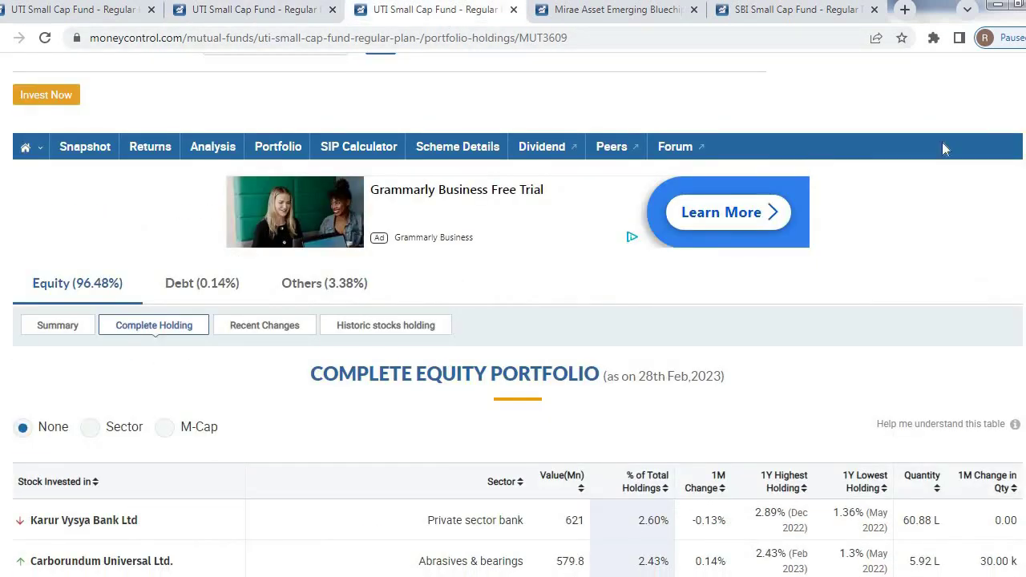
scroll(513, 321, "down", 5)
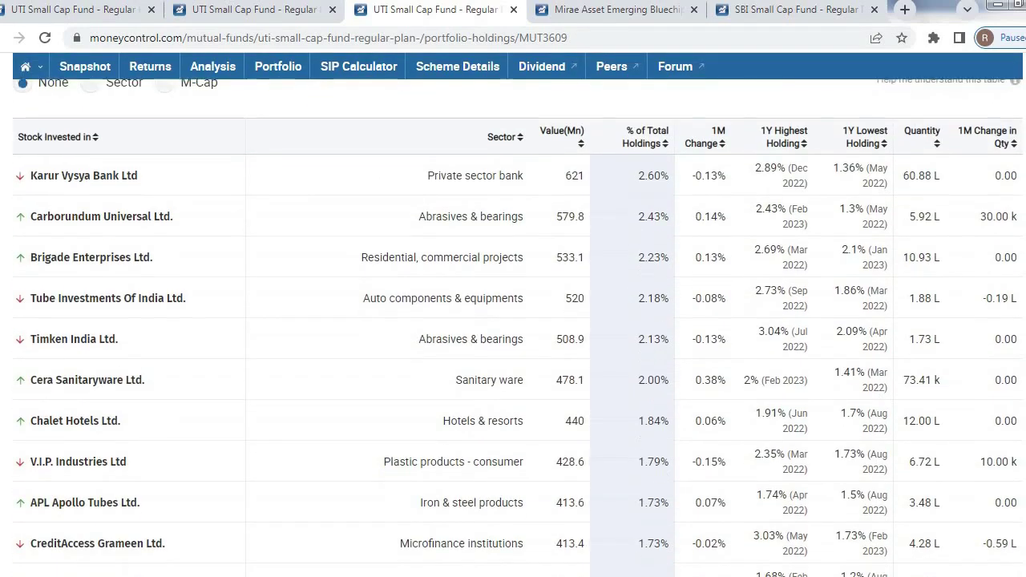
scroll(513, 321, "up", 2)
scroll(513, 321, "down", 1)
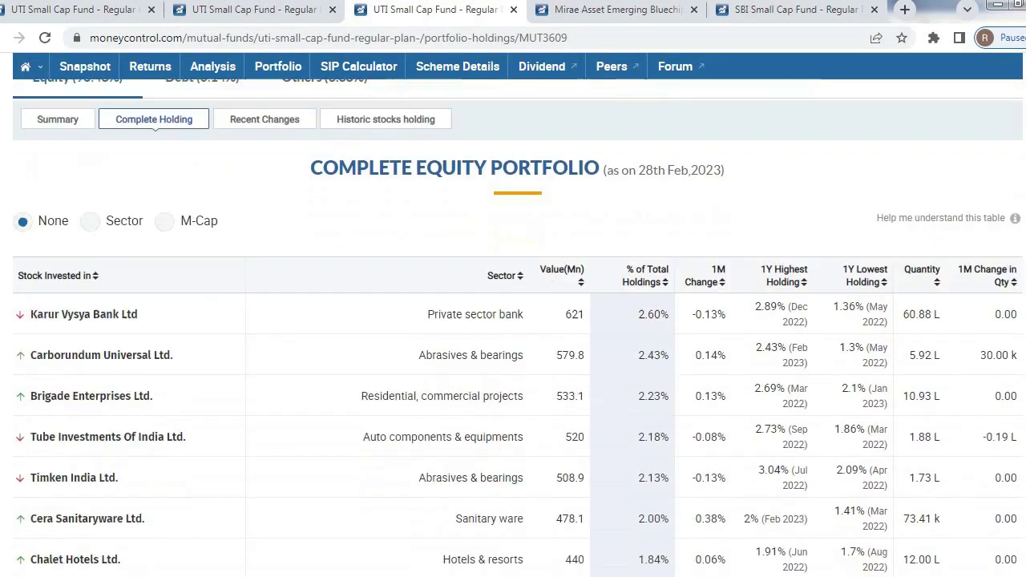
scroll(513, 321, "down", 3)
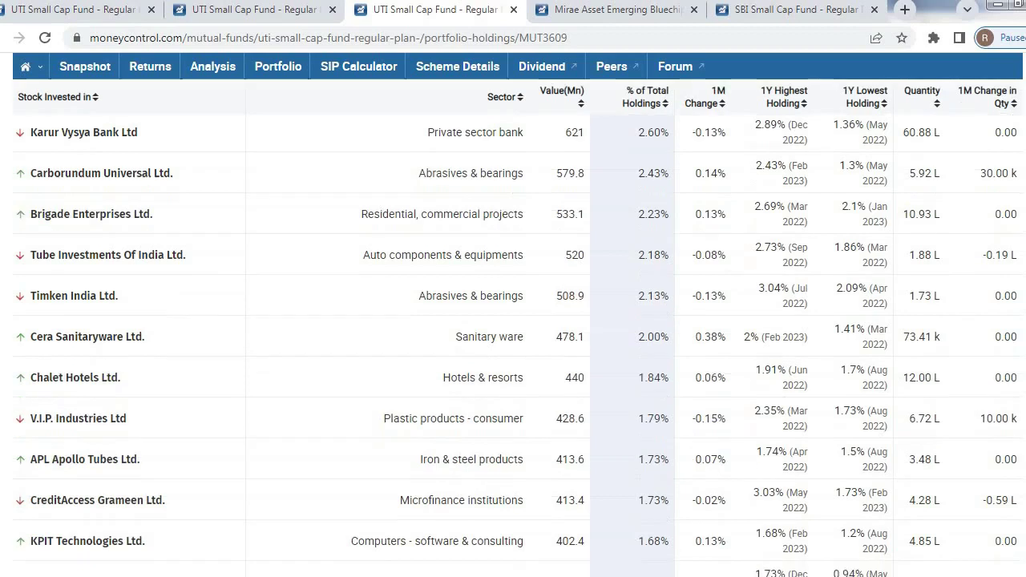
scroll(513, 321, "down", 2)
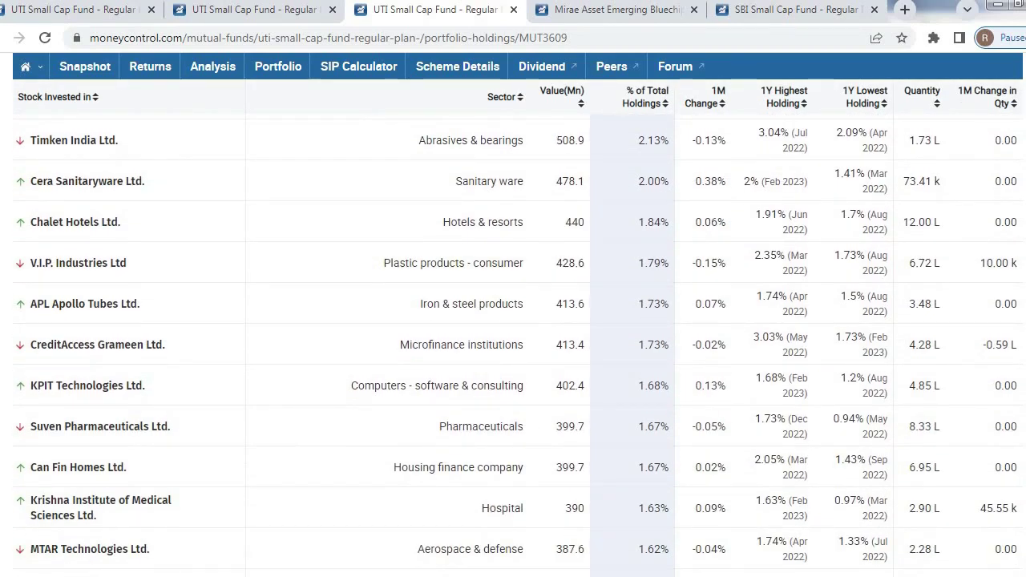
scroll(513, 321, "down", 1)
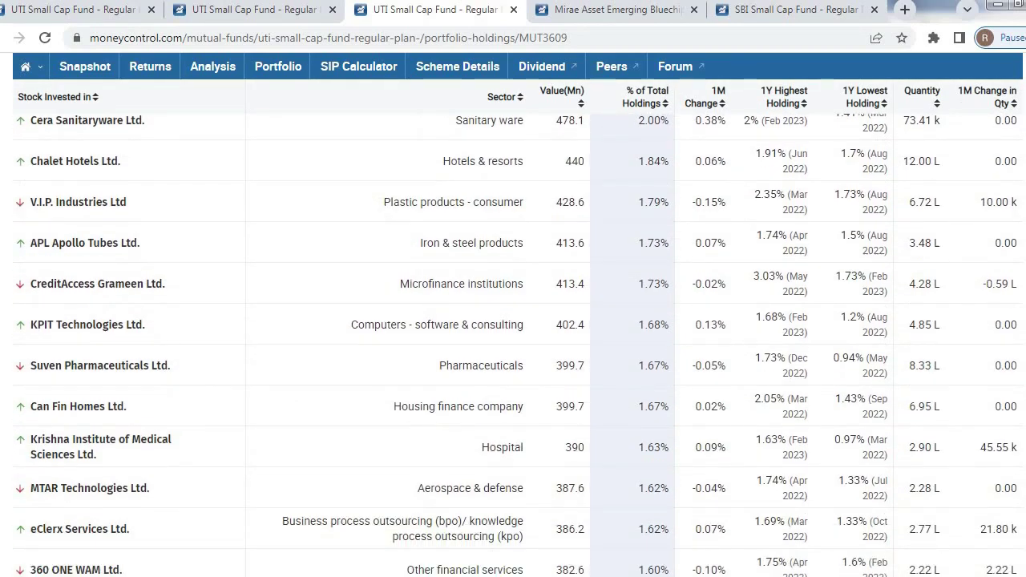
scroll(513, 321, "down", 1)
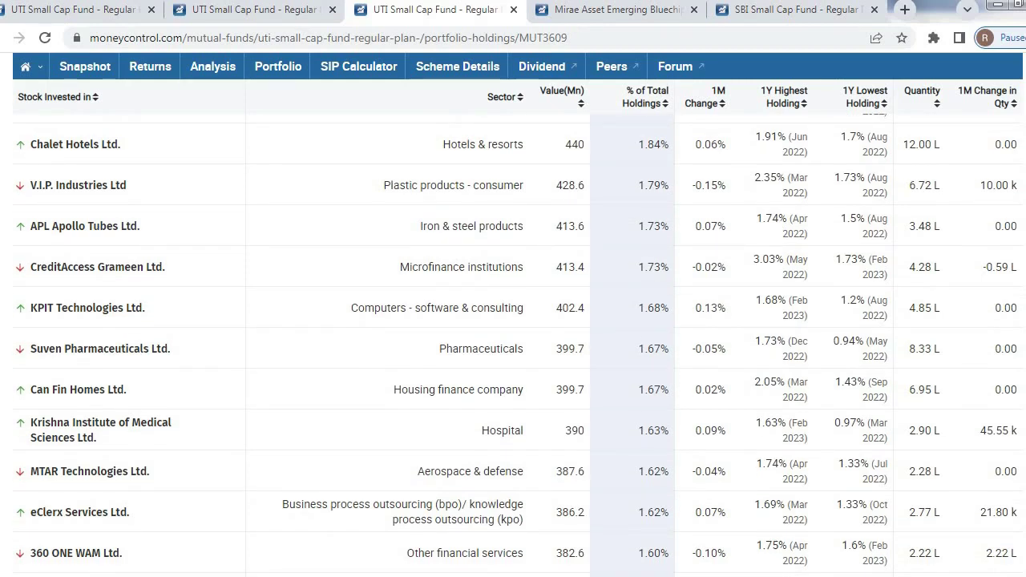
scroll(513, 321, "down", 3)
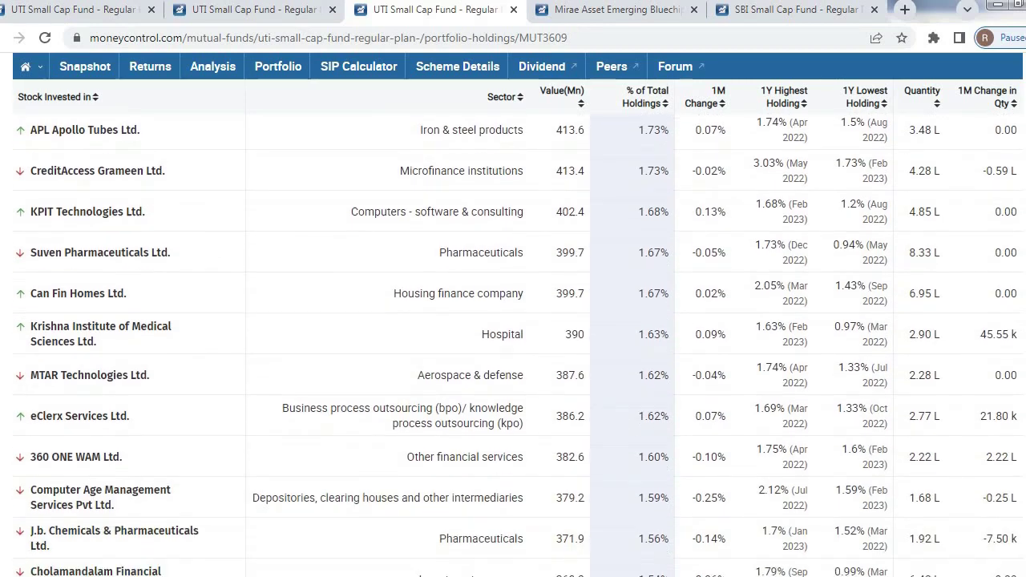
scroll(513, 321, "down", 1)
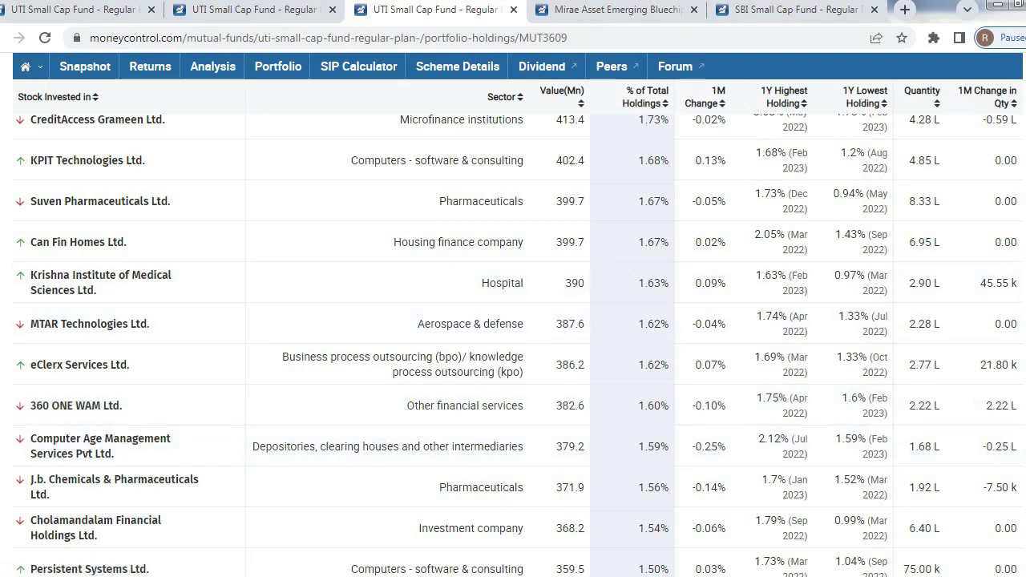
scroll(984, 285, "down", 1)
scroll(513, 328, "down", 2)
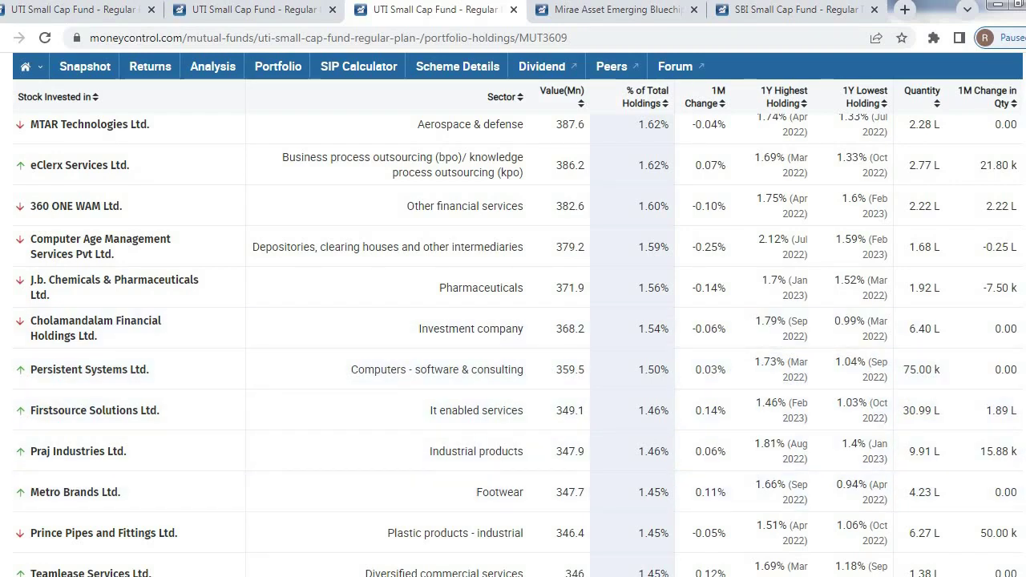
scroll(284, 351, "down", 4)
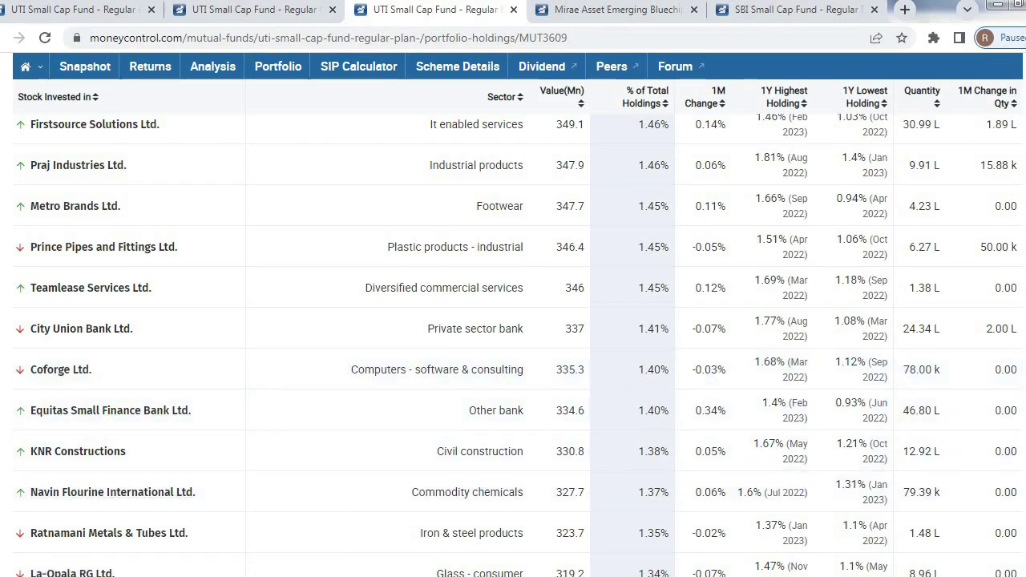
scroll(517, 327, "down", 1)
scroll(264, 302, "down", 3)
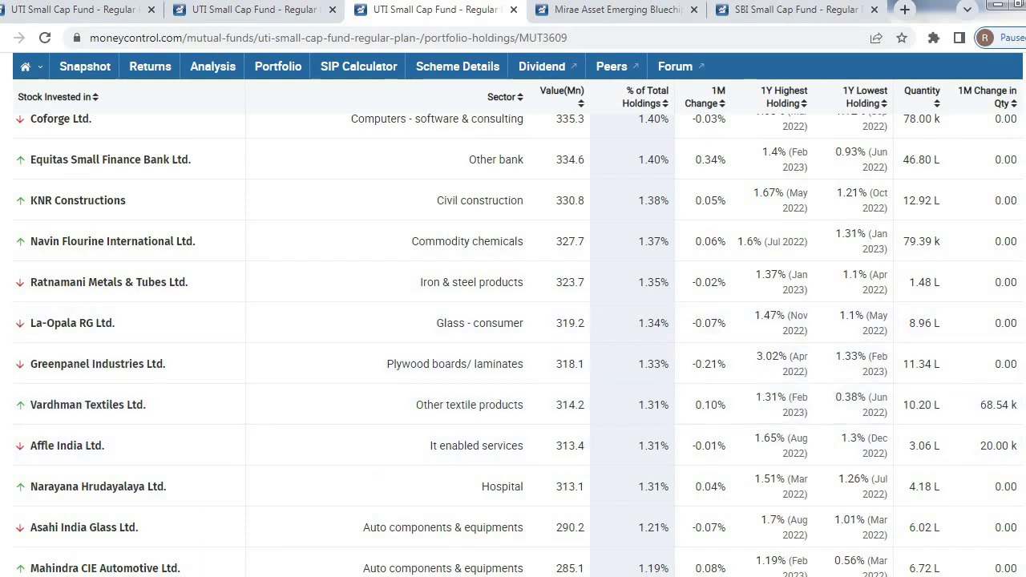
scroll(964, 321, "down", 2)
scroll(963, 321, "down", 2)
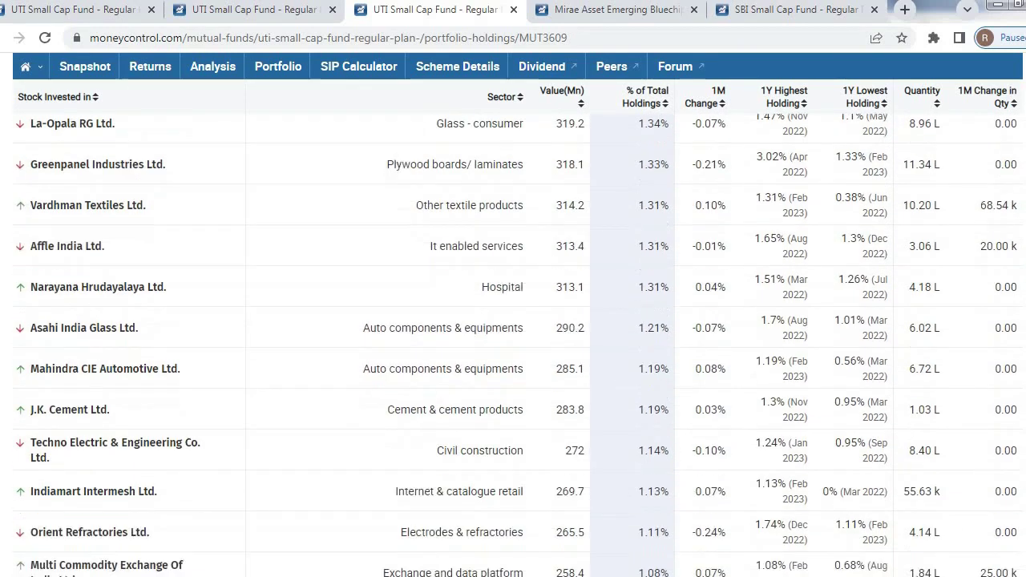
scroll(517, 328, "down", 1)
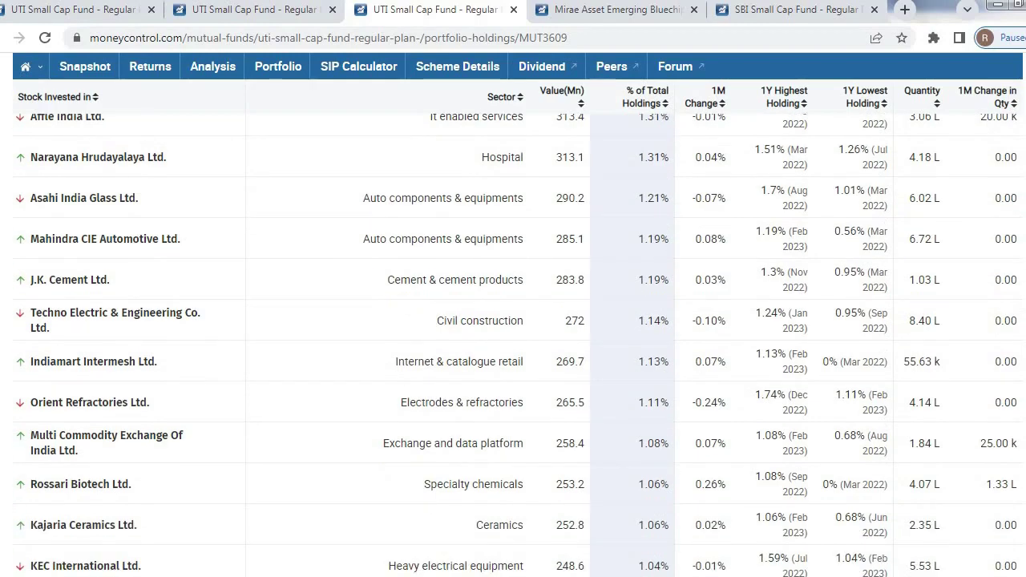
scroll(517, 328, "down", 1)
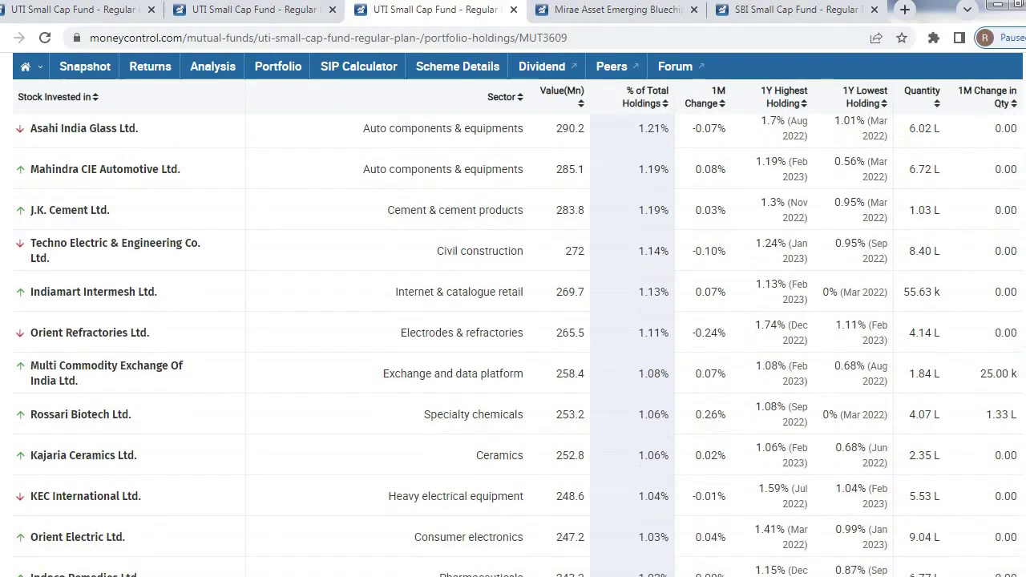
scroll(239, 371, "down", 1)
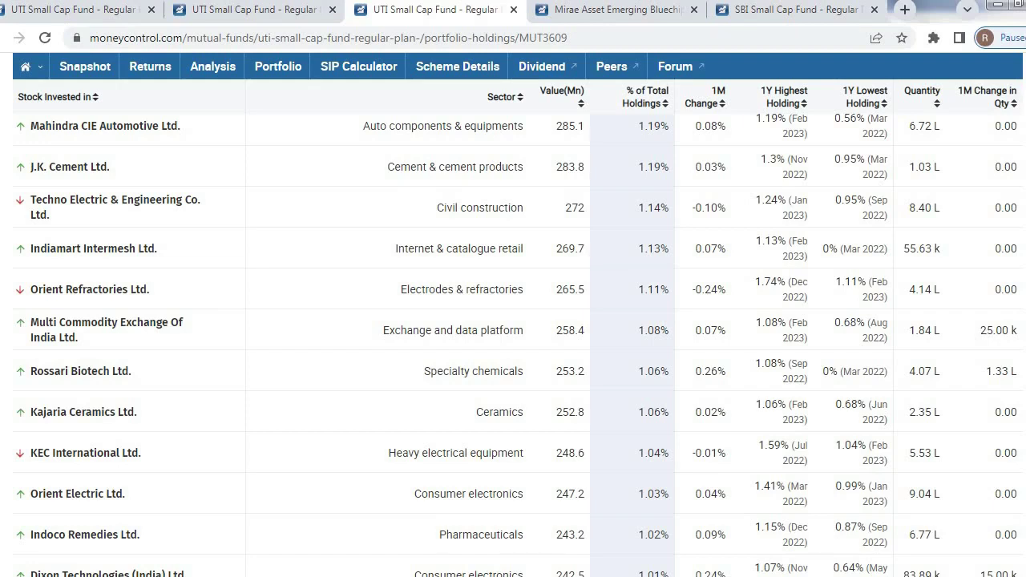
- Switch to the SBI Small Cap Fund page and highlight the since-inception investment date in its Returns table
left_click(776, 13)
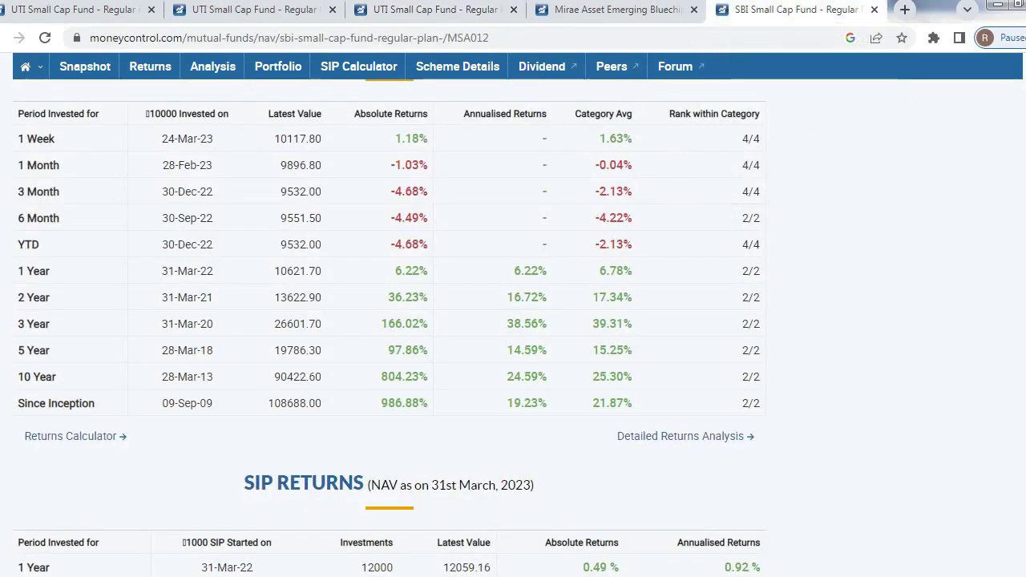
scroll(513, 320, "up", 15)
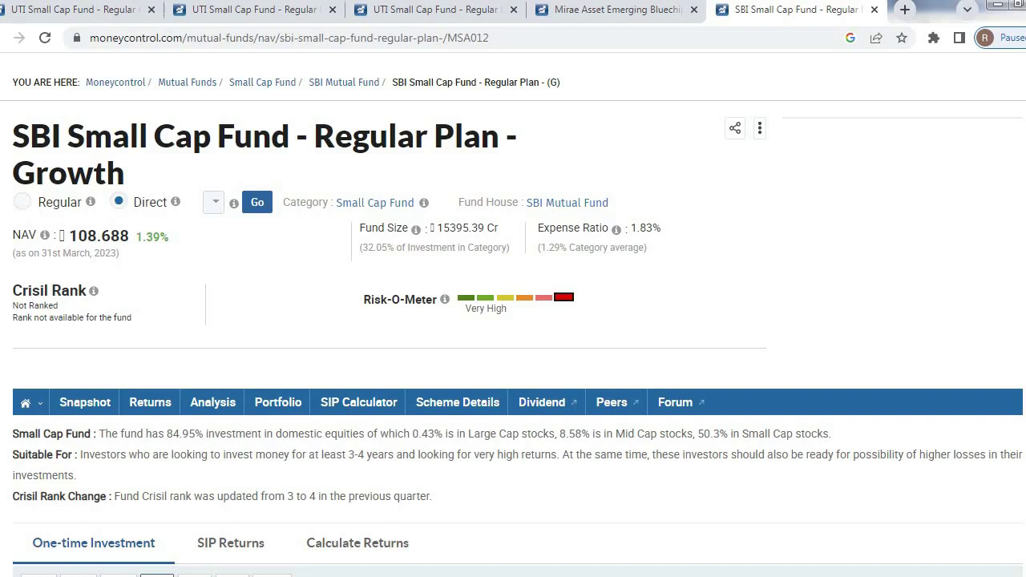
scroll(513, 321, "down", 12)
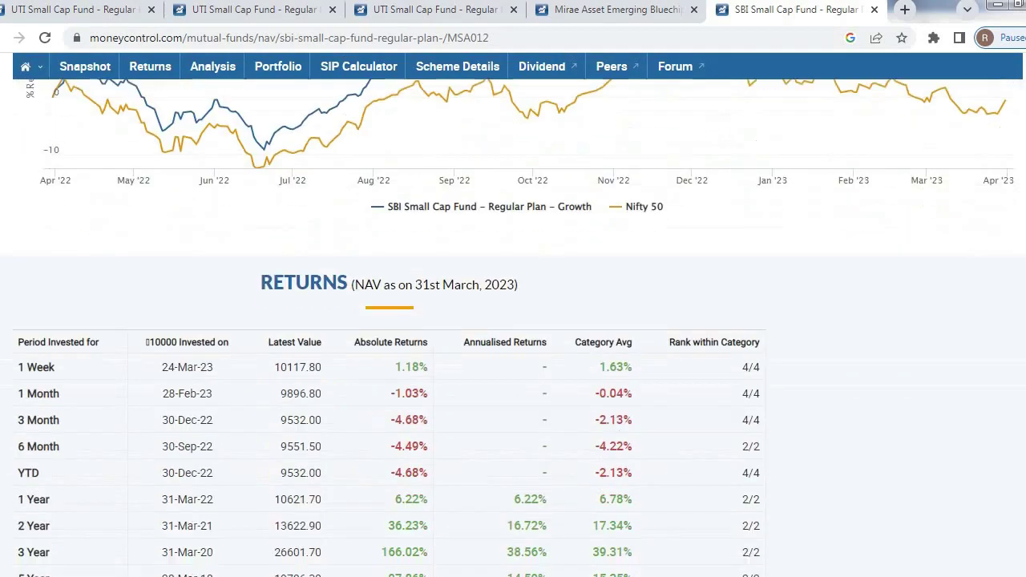
scroll(513, 320, "down", 1)
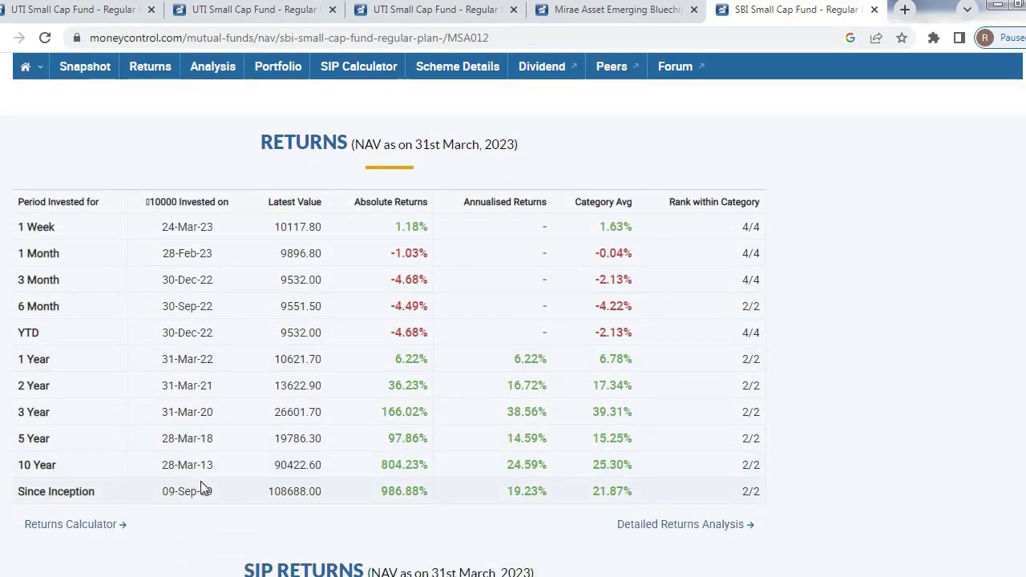
left_click_drag(213, 495, 171, 496)
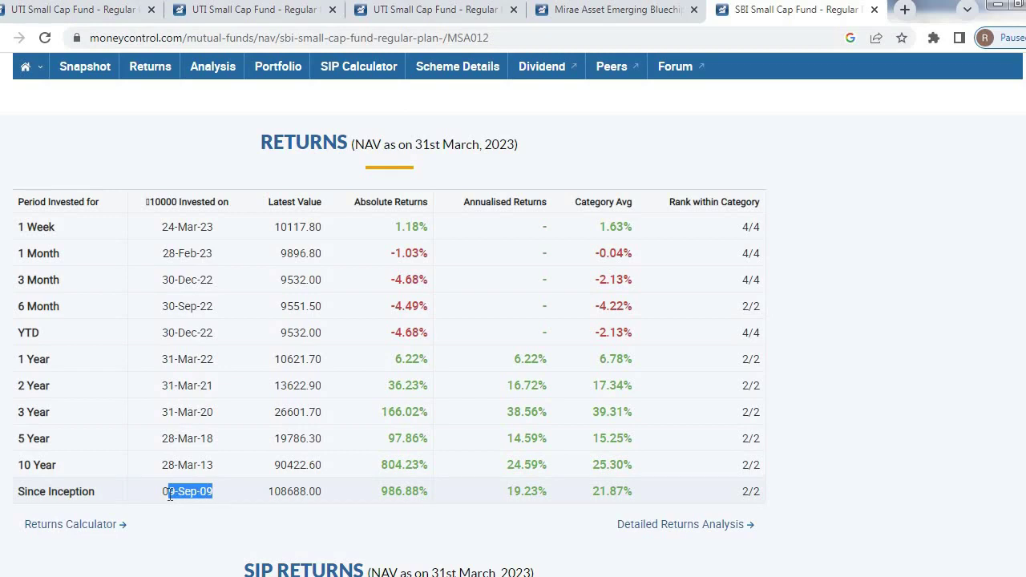
- Highlight the since-inception annualised return in the SBI Small Cap Fund's Returns table, then return to the fund overview
scroll(513, 321, "up", 1)
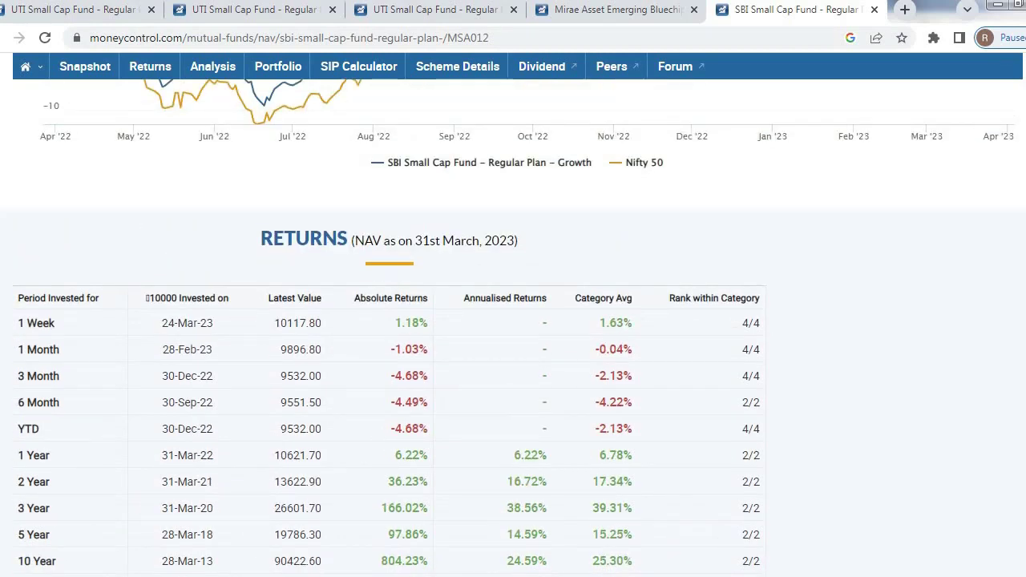
scroll(513, 321, "down", 2)
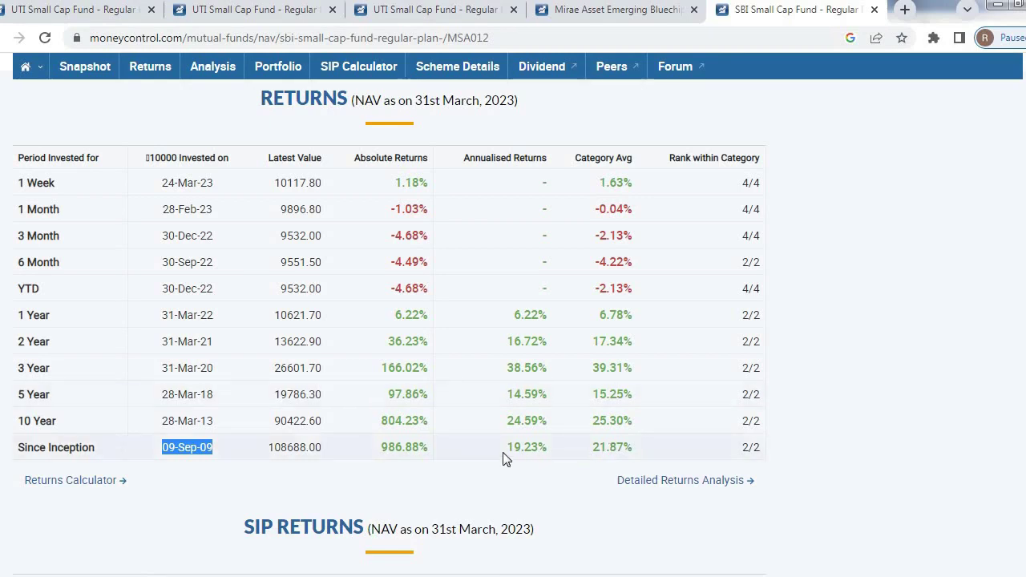
left_click_drag(504, 453, 550, 454)
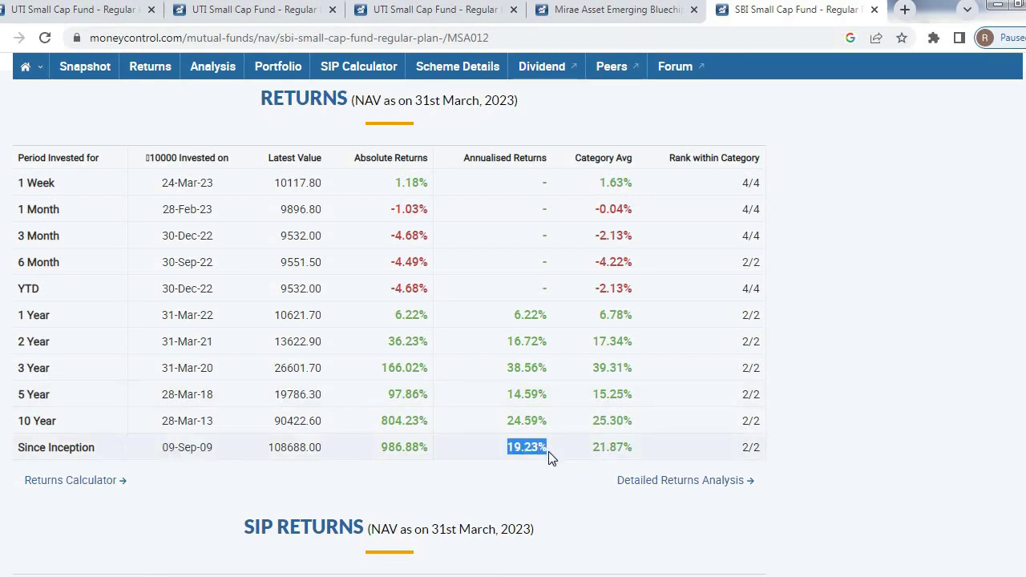
left_click(539, 463)
mouse_move(544, 449)
left_mouse_down()
mouse_move(505, 445)
mouse_move(543, 450)
left_mouse_up()
left_click(506, 467)
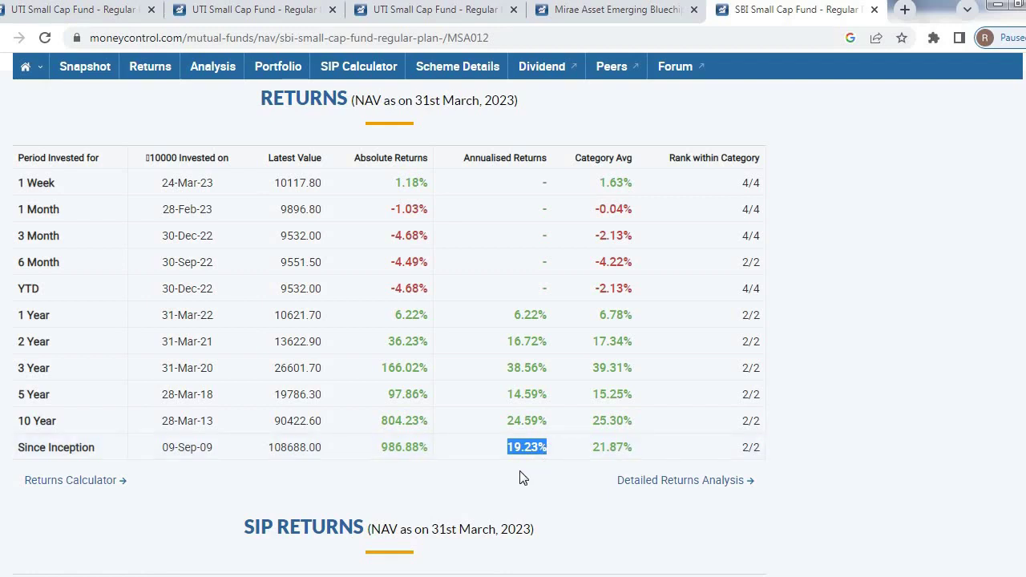
left_click(526, 473)
left_click_drag(514, 448, 543, 450)
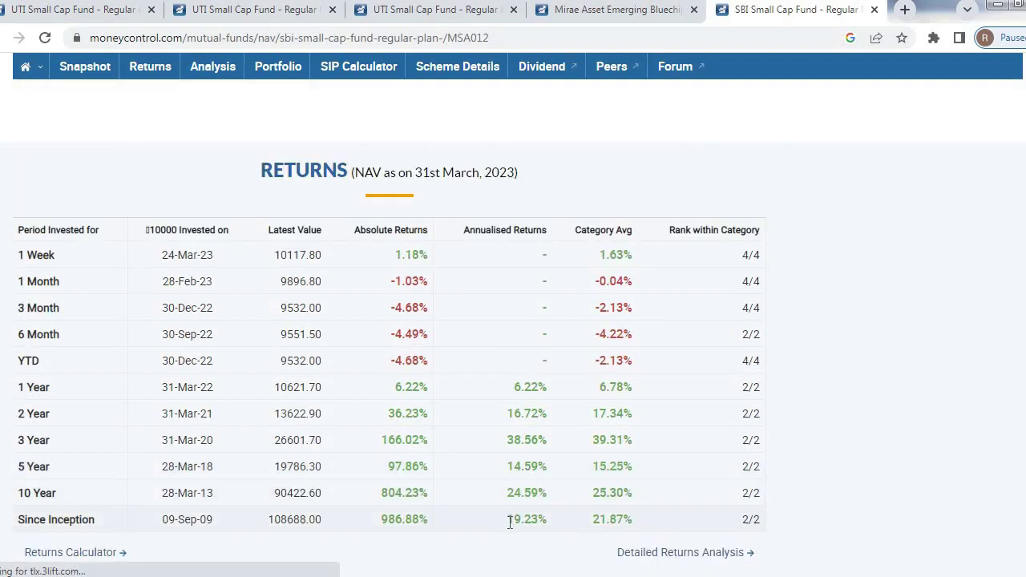
triple_click(523, 523)
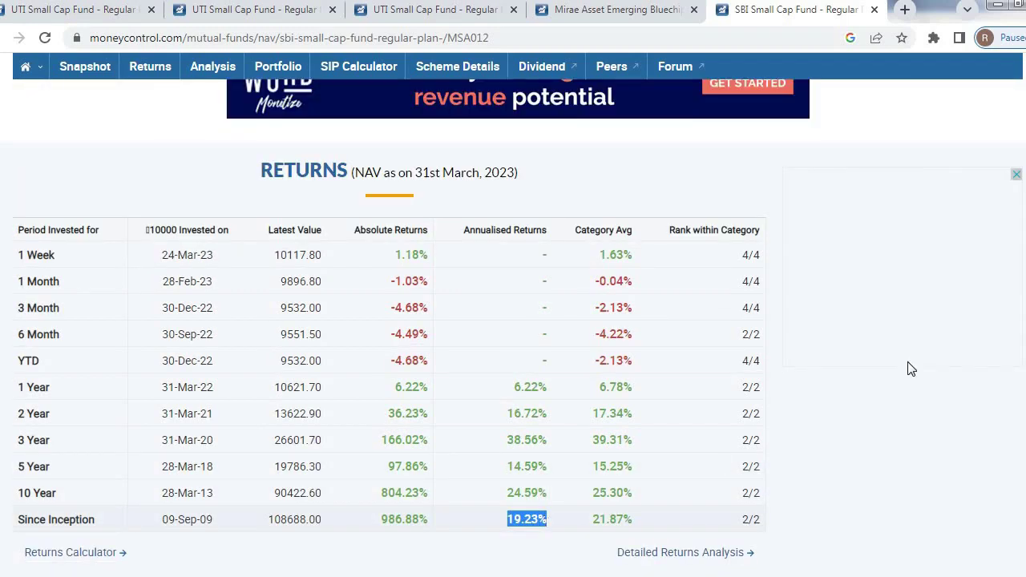
scroll(513, 320, "down", 2)
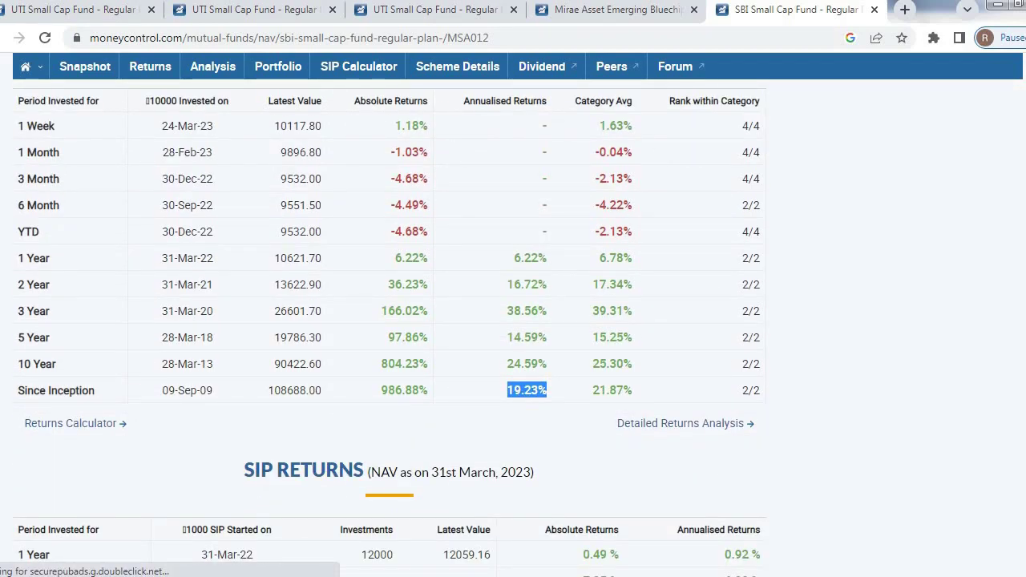
scroll(513, 321, "up", 10)
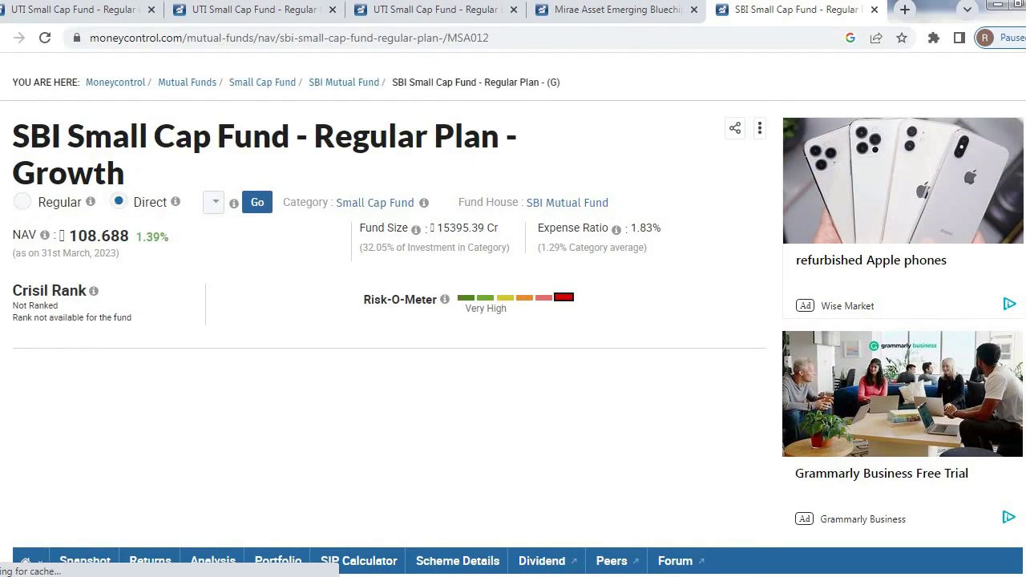
- Review the SBI Small Cap Fund's one-year performance chart against Nifty 50 and its Returns table down to the since-inception row
scroll(513, 321, "down", 4)
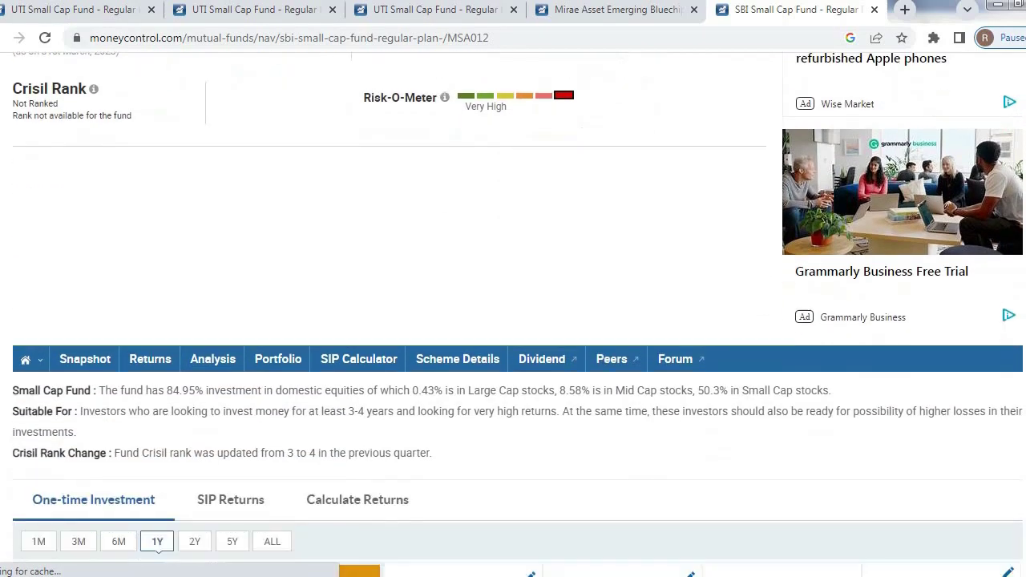
scroll(513, 321, "down", 3)
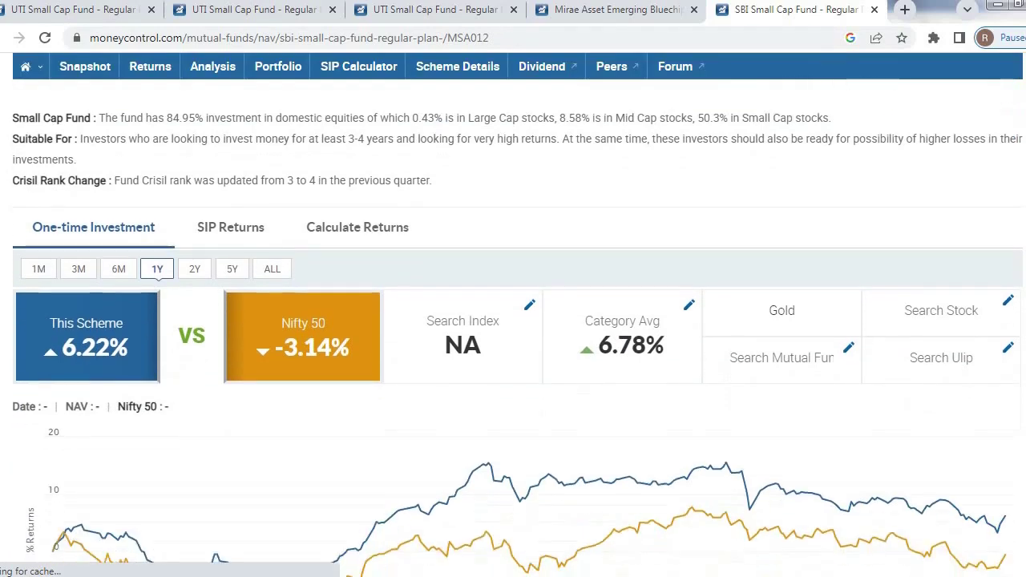
scroll(513, 320, "down", 1)
scroll(513, 321, "down", 2)
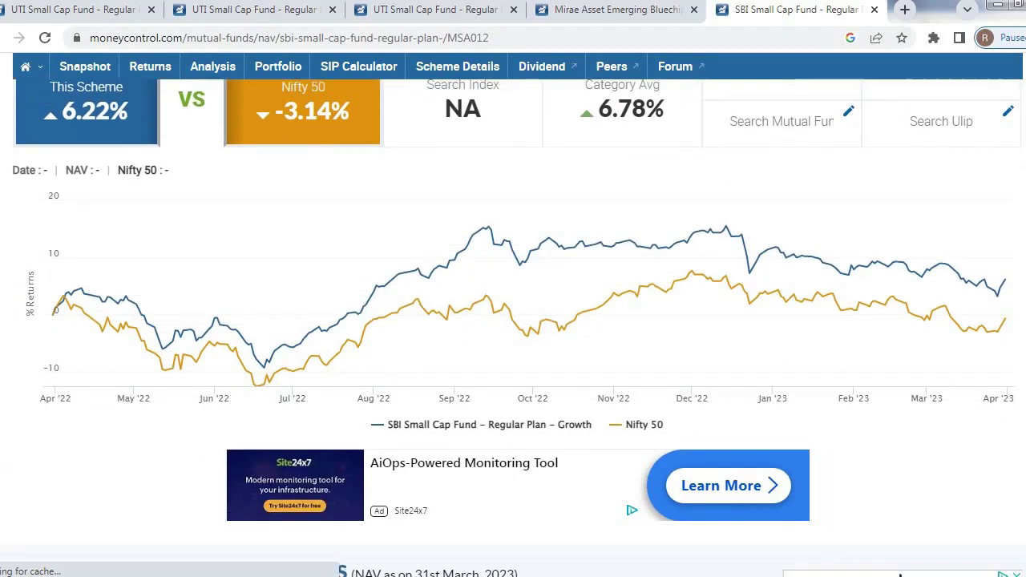
scroll(513, 320, "down", 2)
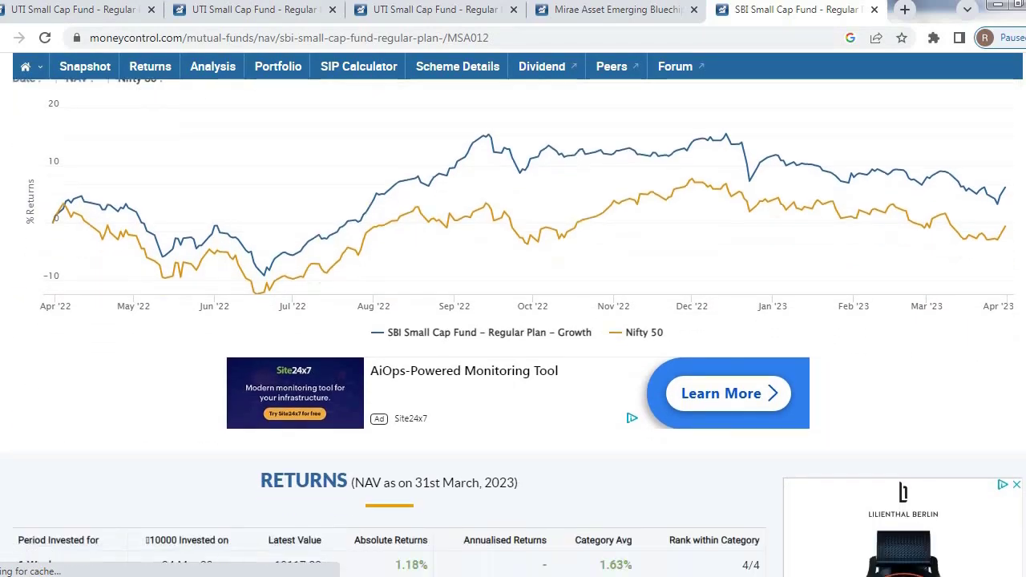
scroll(513, 320, "down", 1)
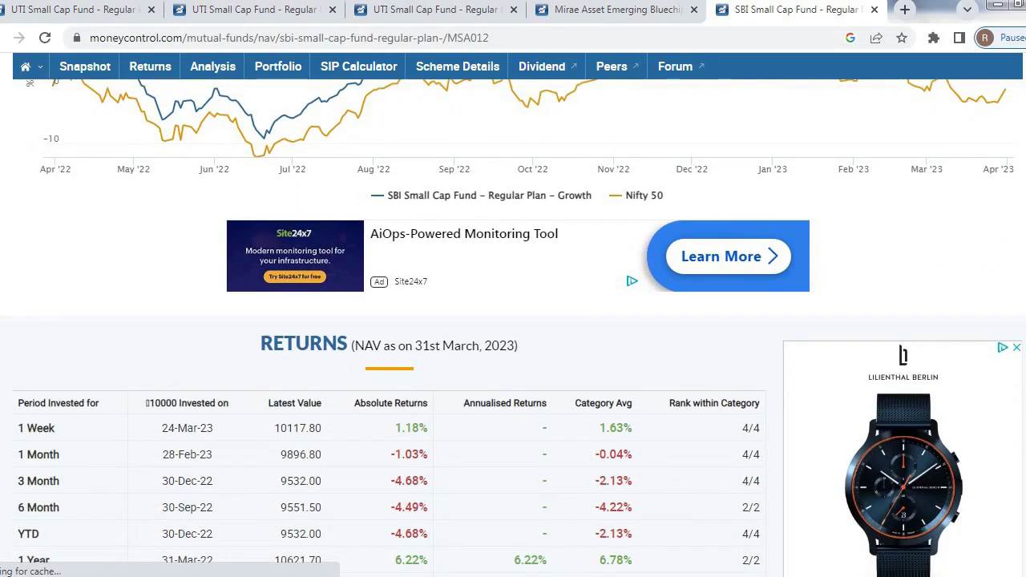
scroll(513, 320, "down", 2)
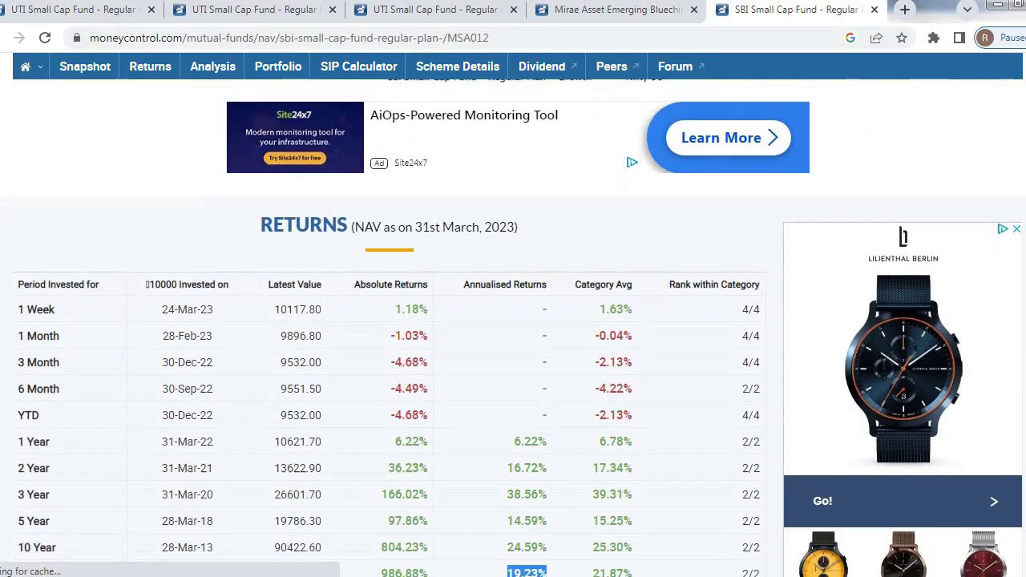
double_click(526, 545)
scroll(513, 327, "down", 1)
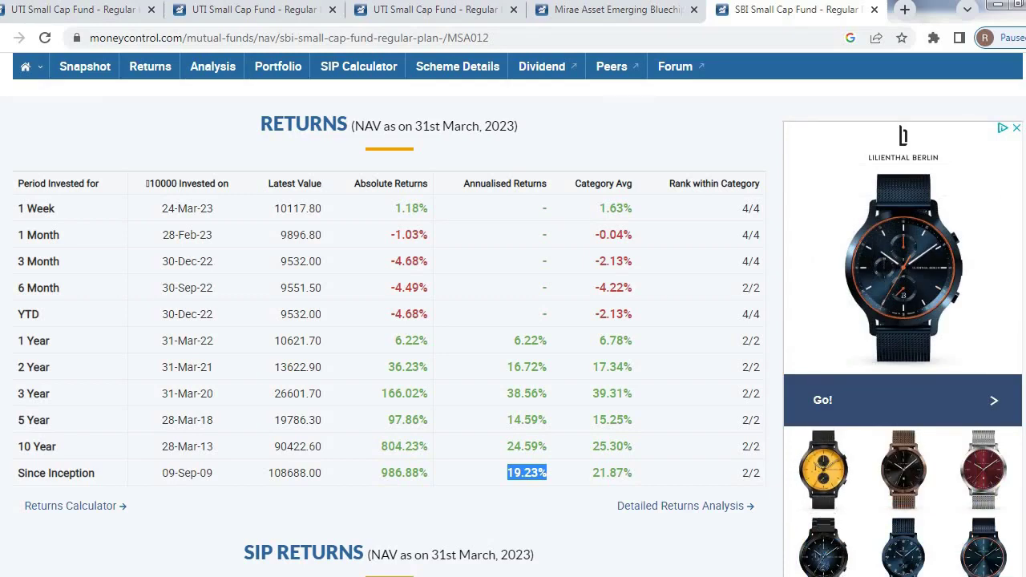
- Switch to the UTI_Smallcap_YT.xls workbook in Excel and inspect the 14% annual return NAV figures for 2020 to 2023
key("alt+Tab")
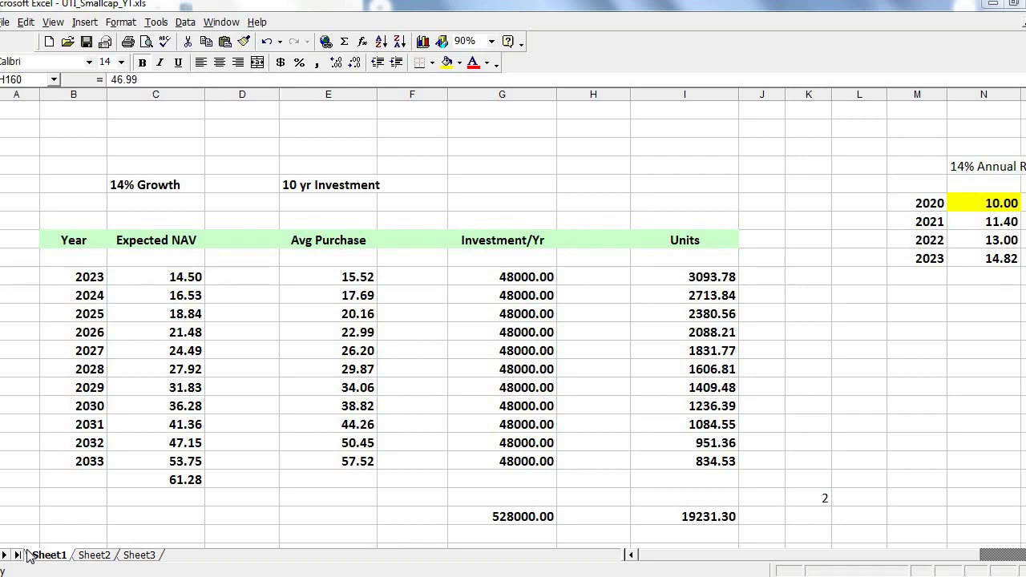
left_click(992, 260)
left_click(986, 279)
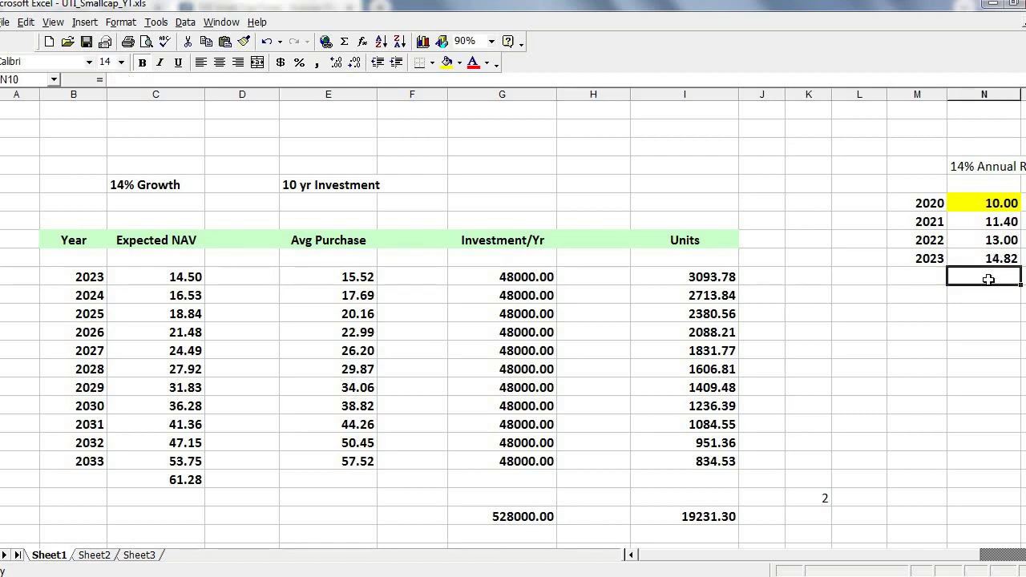
left_click(990, 217)
left_click(989, 238)
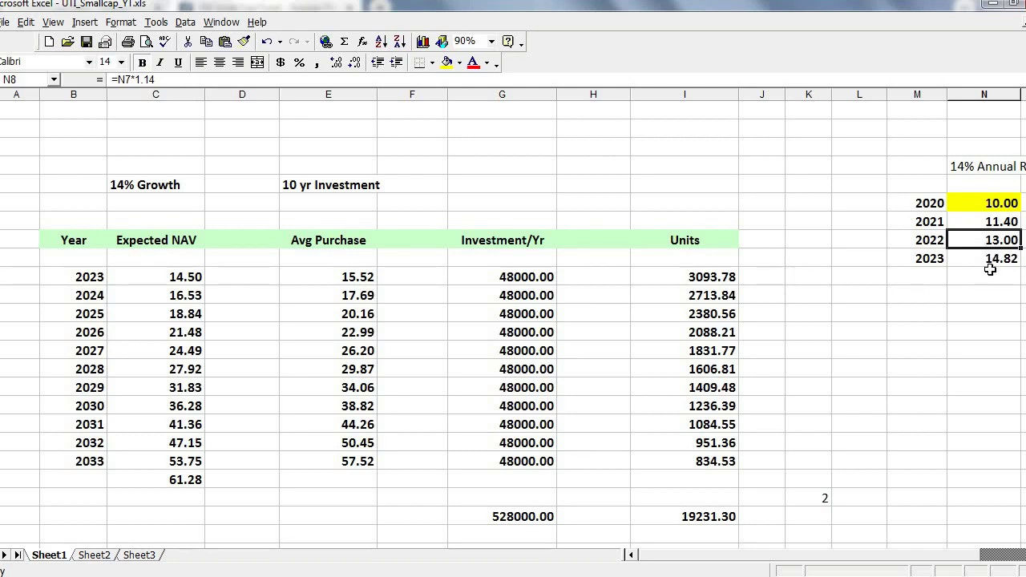
- Examine the Expected NAV column of the 10-year investment table from 2023 down to its final entry
left_click(153, 279)
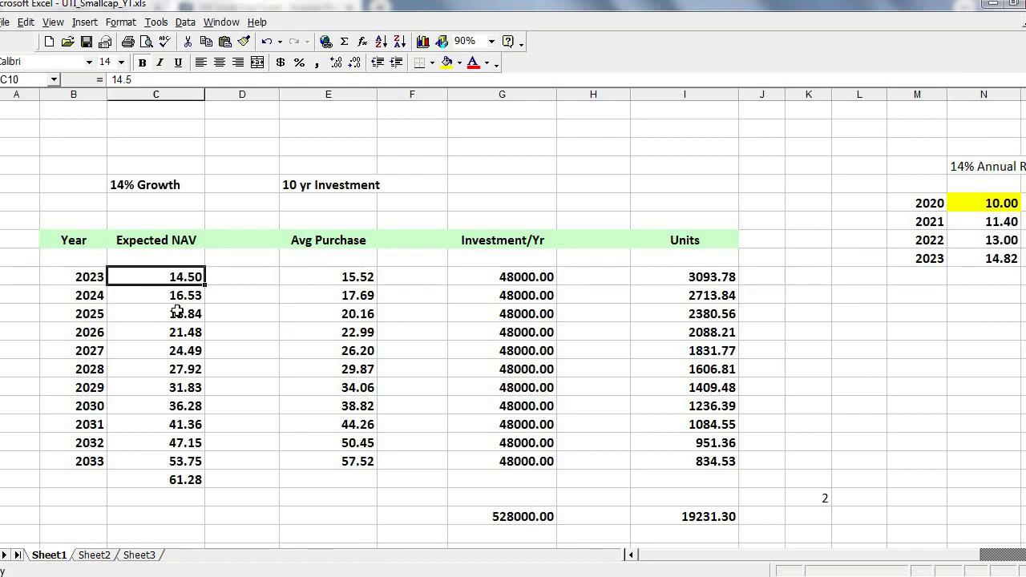
key("Down")
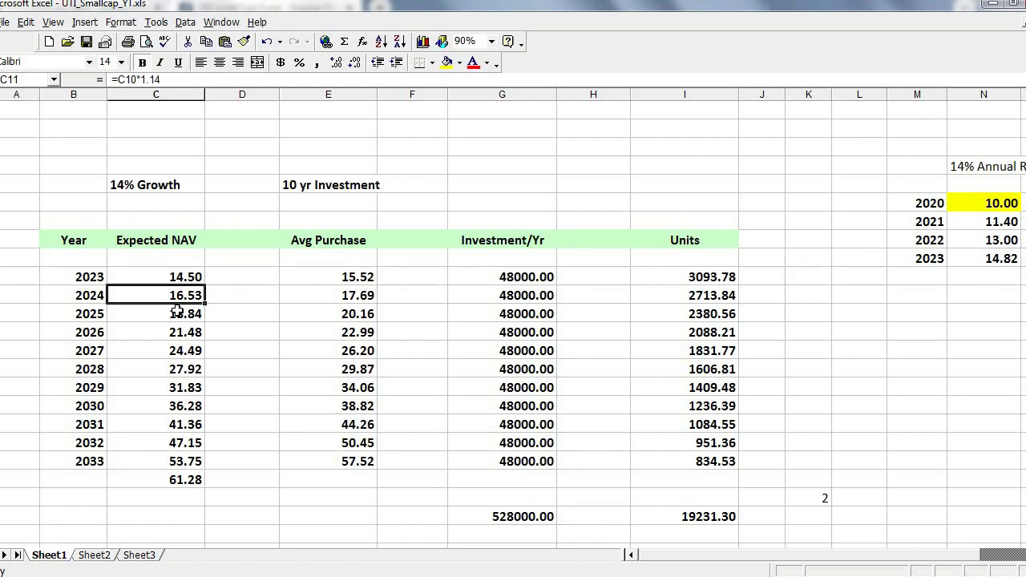
key("Down")
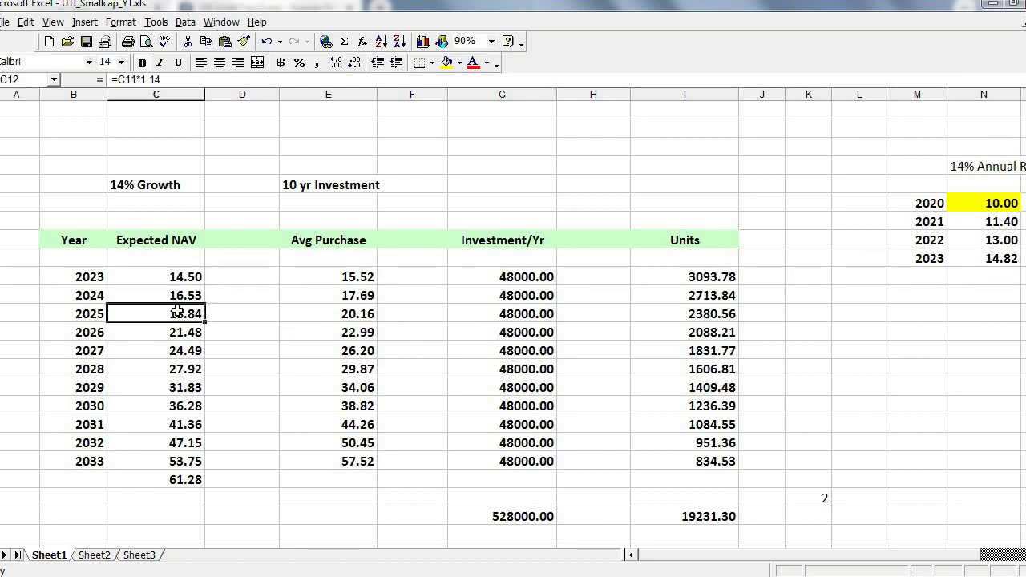
key("Down")
key("Down")
key("Down")
key("Down")
key("Down")
key("Down")
key("Down")
key("Down")
key("Down")
key("Down")
key("Up")
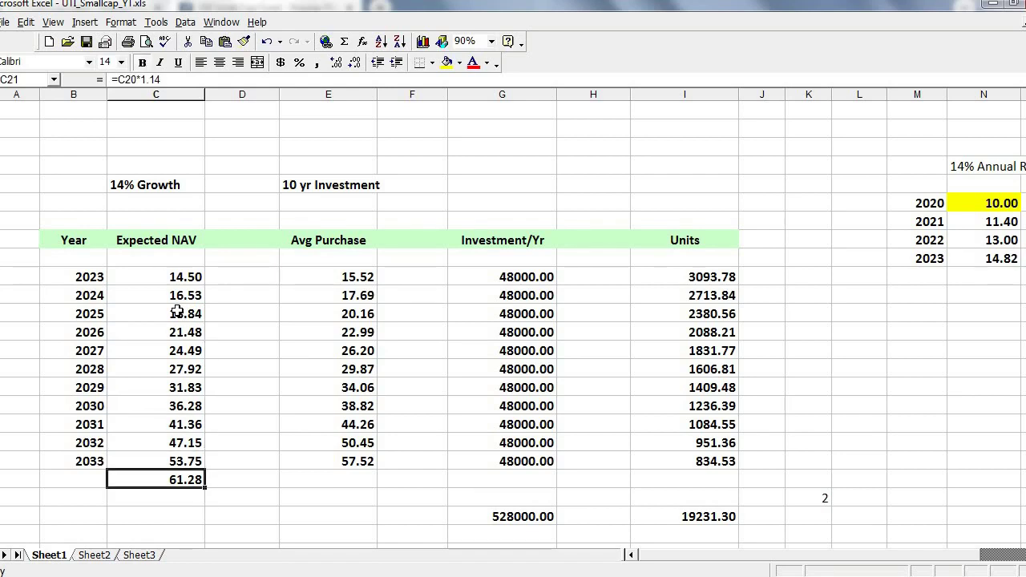
key("Up")
key("Down")
- Inspect the Avg Purchase column of the 10-year investment table, working upward to its earliest years
key("Left")
key("Right")
key("Right")
key("Right")
key("Up")
key("Up")
key("Up")
key("Up")
key("Up")
key("Up")
key("Up")
key("Up")
key("Up")
key("Up")
key("Up")
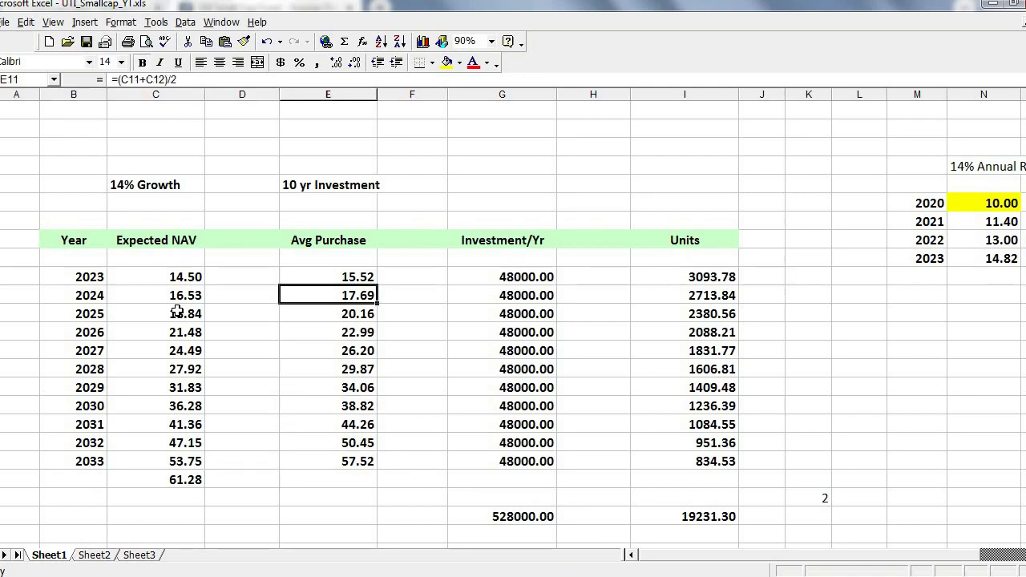
- Inspect the Investment/Yr column of the 10-year table and the sum formula beneath it
key("Right")
key("Right")
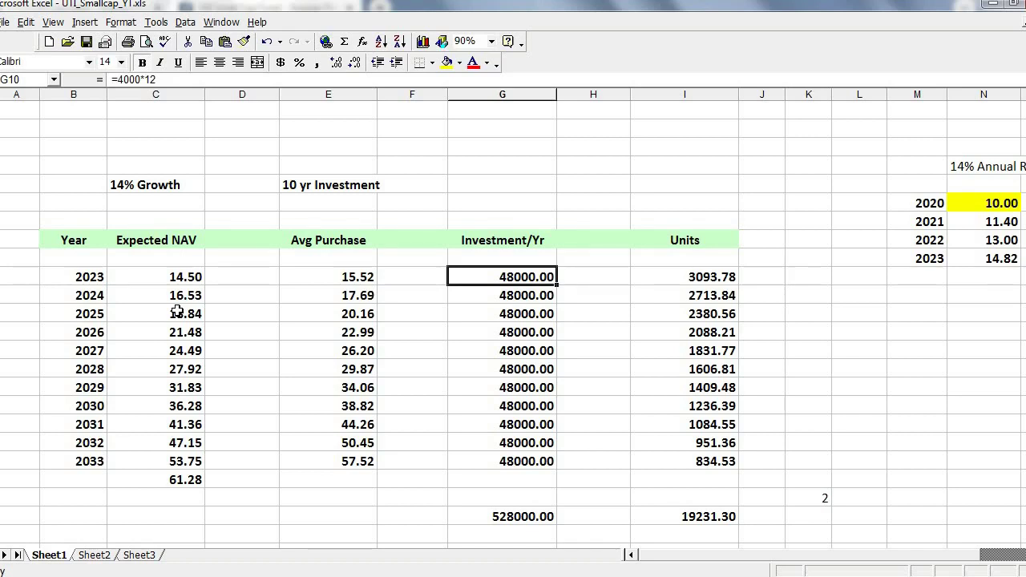
key("Down")
key("Down")
key("Down")
key("Down")
key("Down")
key("Down")
key("Down")
key("Down")
key("Down")
key("Down")
key("Down")
key("Down")
key("Down")
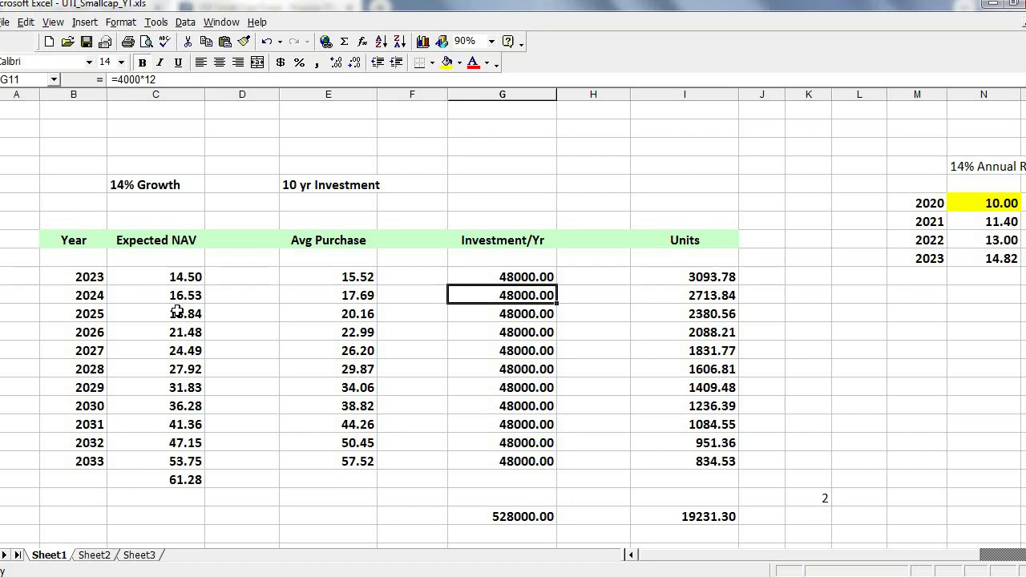
key("Down")
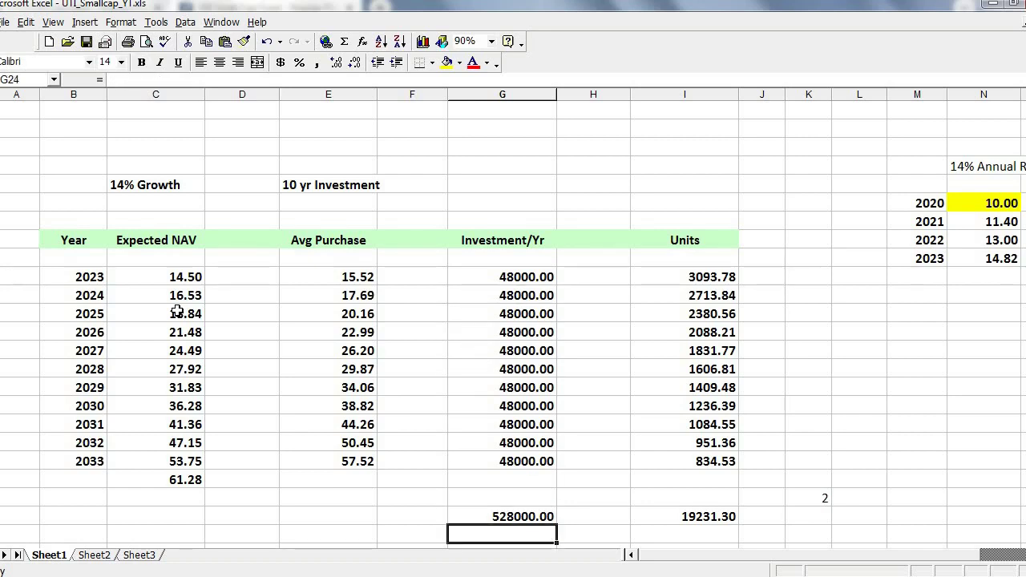
key("Up")
key("Down")
key("Up")
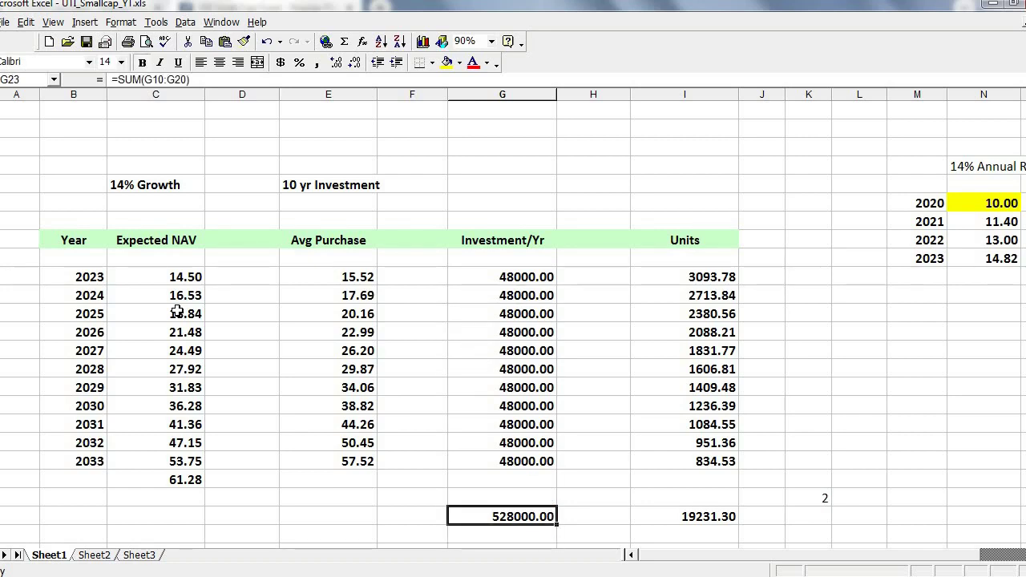
- Review the 10-year summary of Total Investment, Total Units and Fund Value, ending on the Fund Value formula
key("Up")
key("Down")
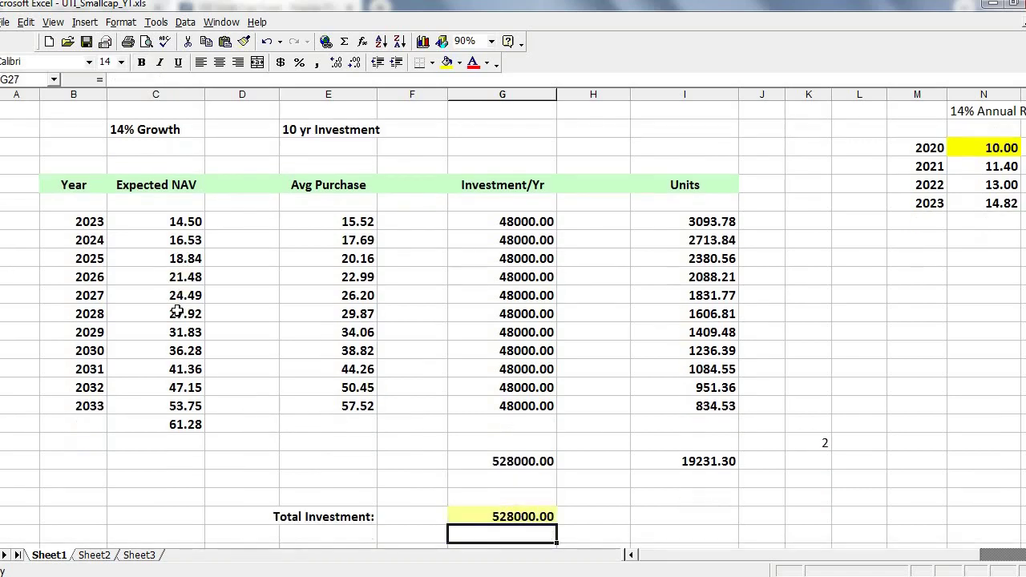
key("Up")
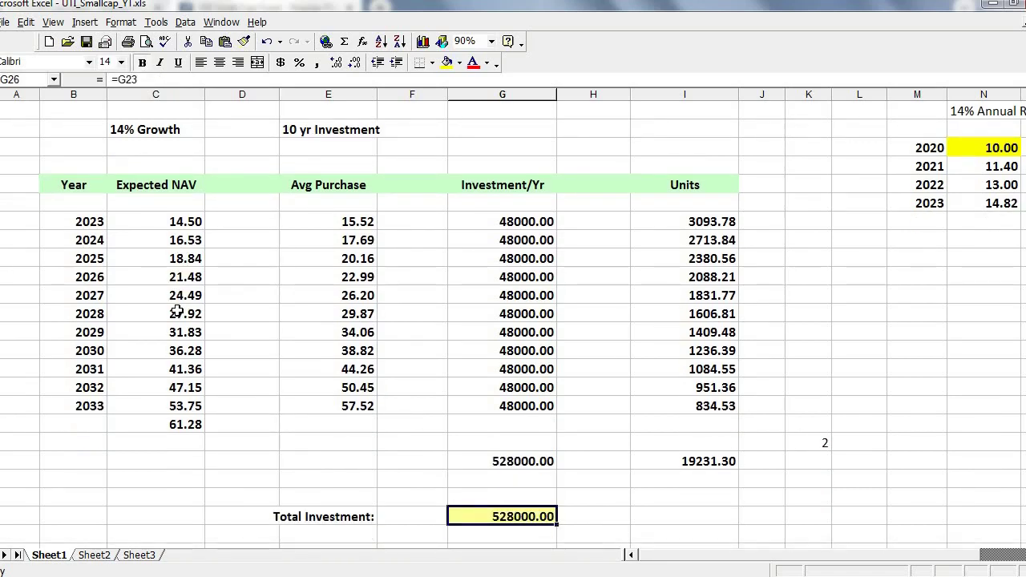
key("Right")
key("Right")
key("Up")
key("Up")
key("Up")
key("Down")
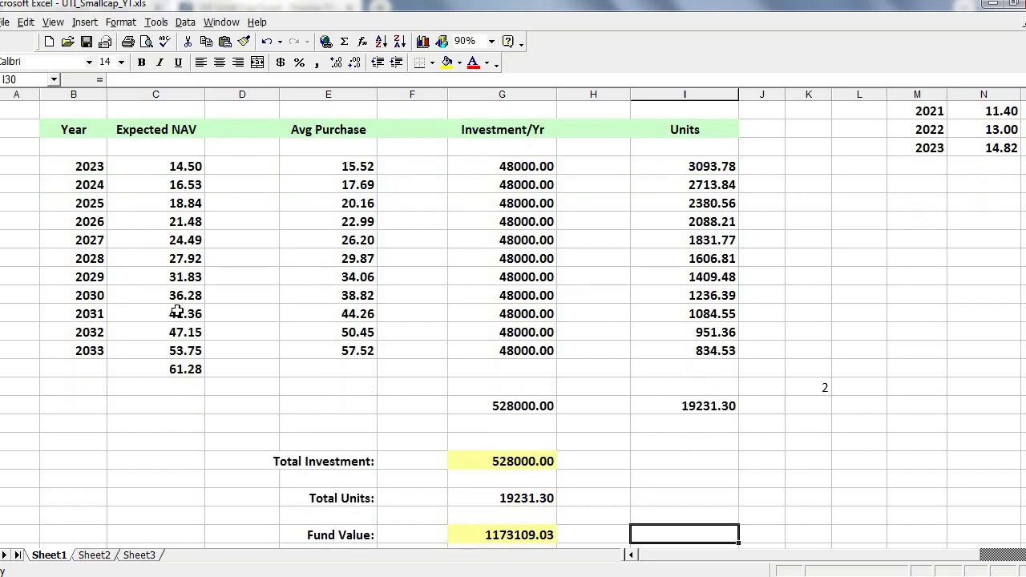
scroll(176, 313, "down", 2)
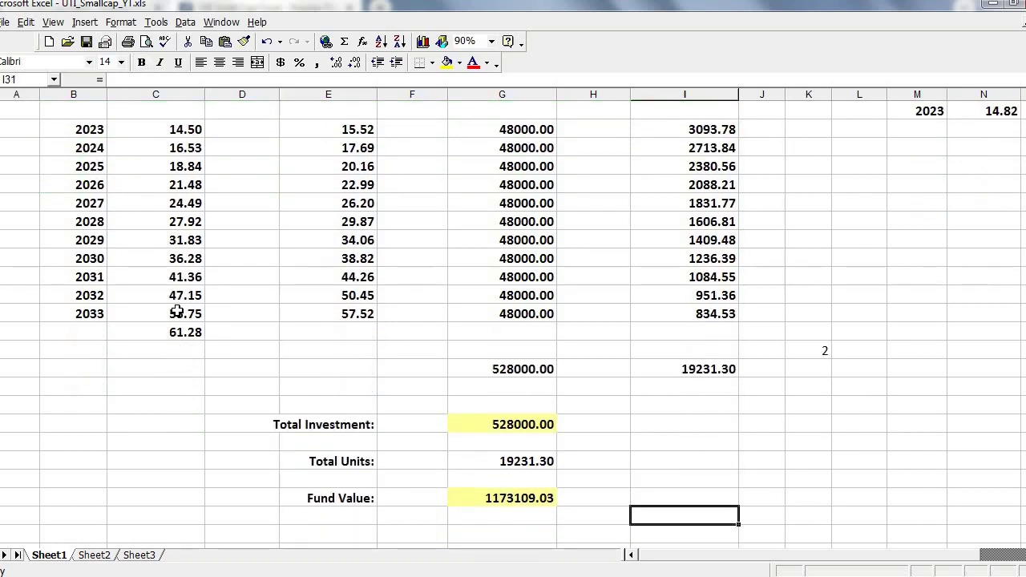
key("Left")
key("Left")
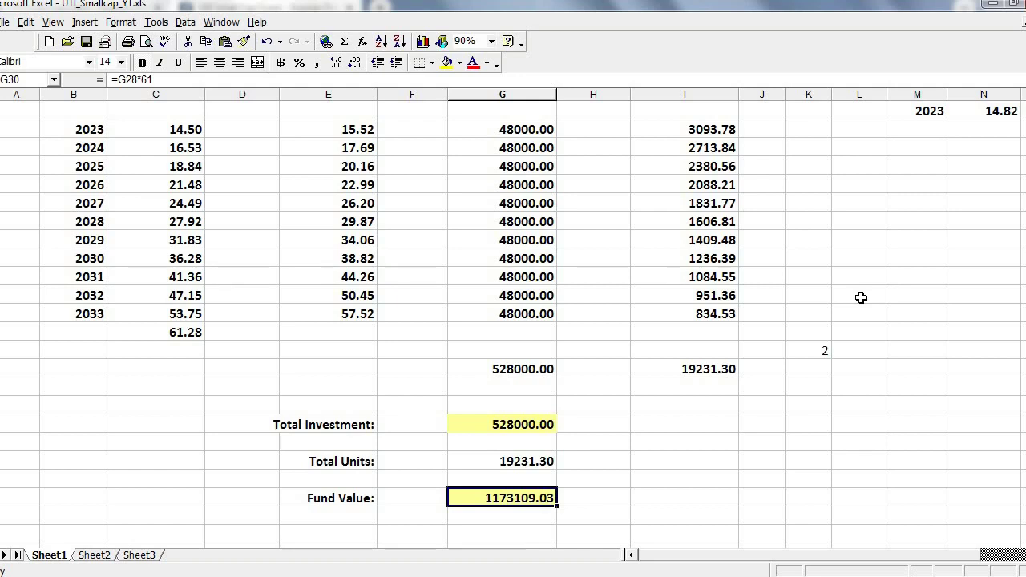
- Go to the 20-year investment table at 14% growth and look through its yearly rows down to 2039
key("Down")
key("Down")
key("Down")
key("Down")
key("Down")
key("Down")
key("Down")
key("Down")
key("Down")
key("Down")
key("Down")
key("Down")
key("Down")
key("Down")
key("Down")
key("Down")
key("Down")
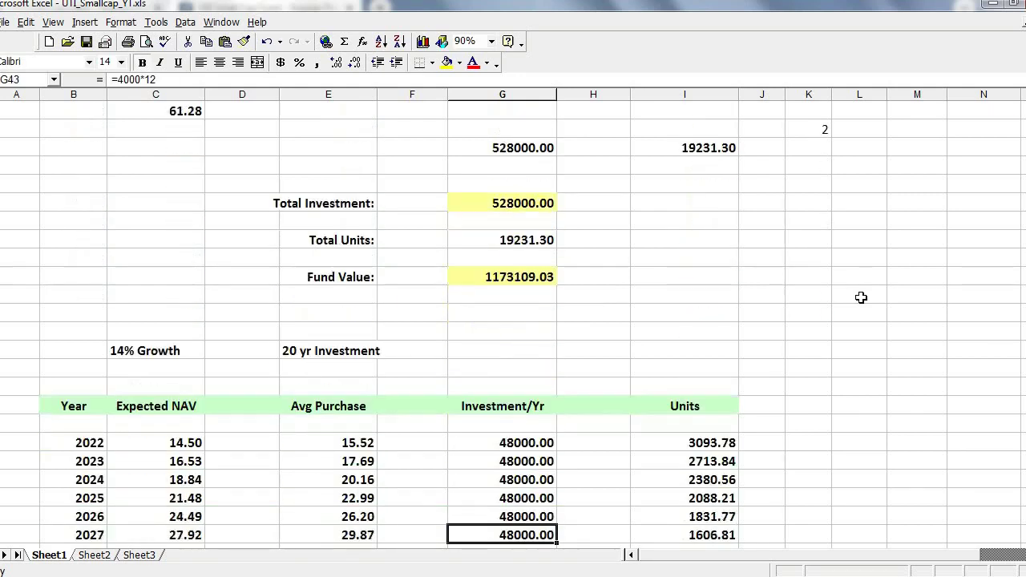
key("Down")
key("Down")
key("Down")
key("Down")
key("Down")
key("Down")
key("Down")
key("Down")
key("Down")
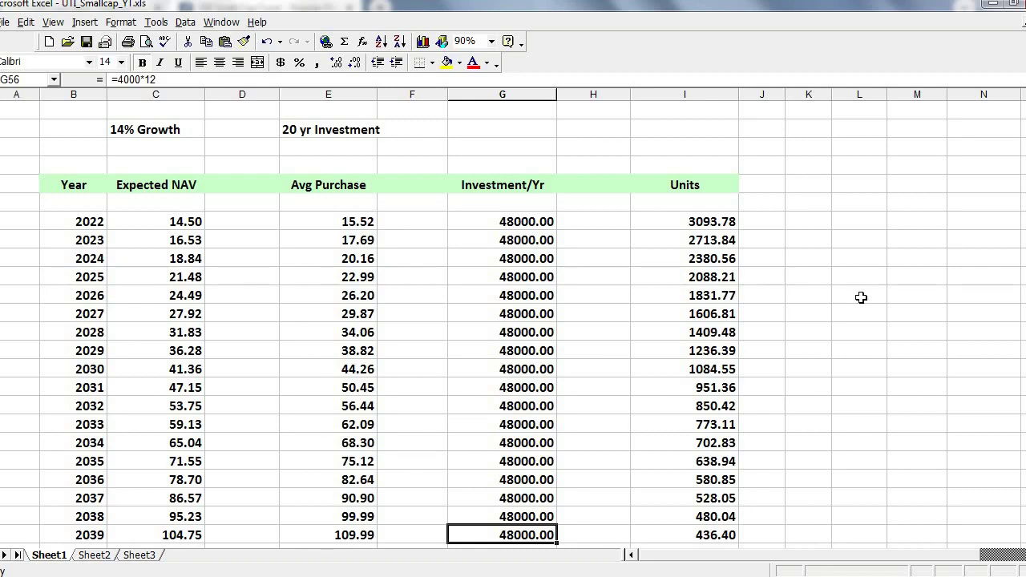
- Return to the first years of the 20-year table and inspect the Expected NAV growth formulas there
key("Up")
key("Up")
key("Up")
key("Up")
key("Up")
key("Up")
key("Up")
key("Up")
key("Up")
key("Up")
key("Up")
key("Up")
key("Up")
key("Up")
key("Up")
key("Up")
key("Up")
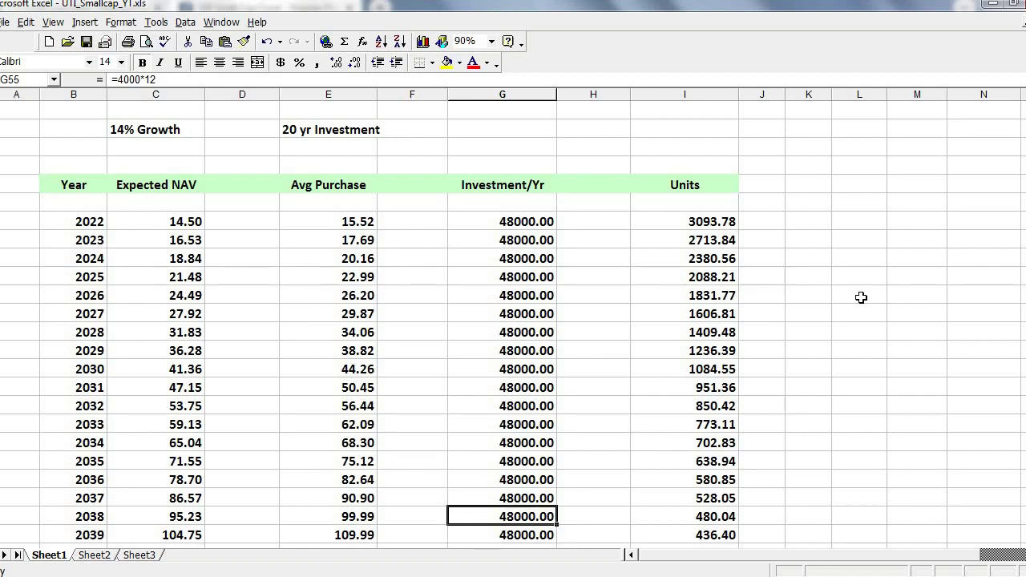
key("Left")
key("Left")
key("Left")
key("Down")
key("Left")
key("Down")
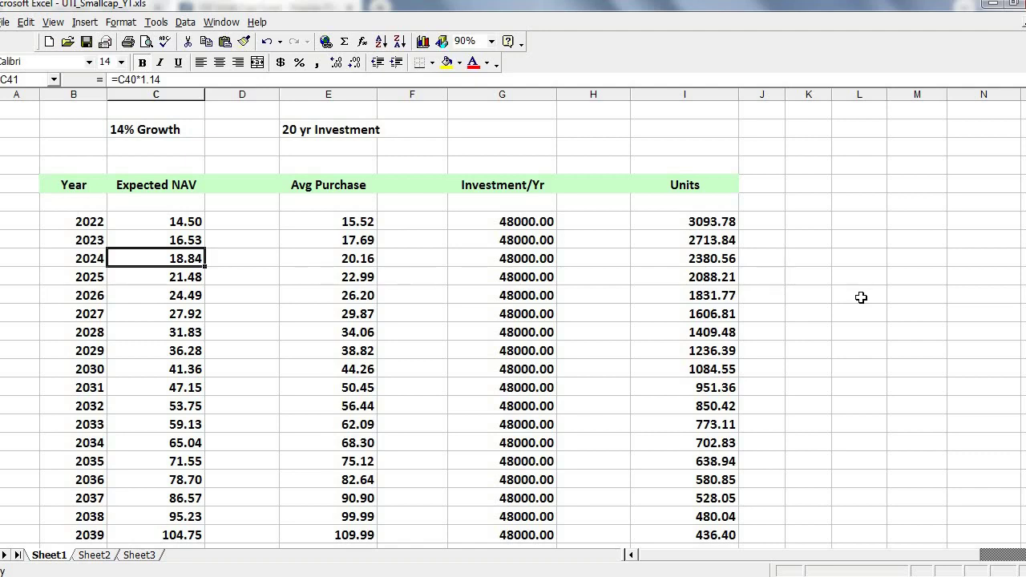
key("Down")
key("Down")
key("Down")
key("Down")
key("Down")
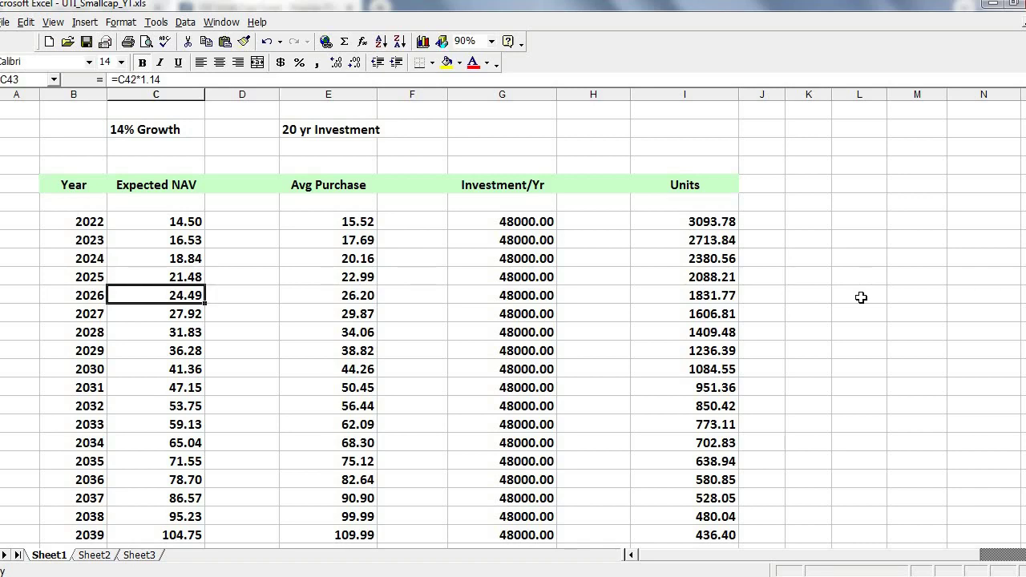
key("Down")
key("Down")
key("Up")
key("Up")
key("Up")
key("Up")
key("Up")
key("Up")
key("Up")
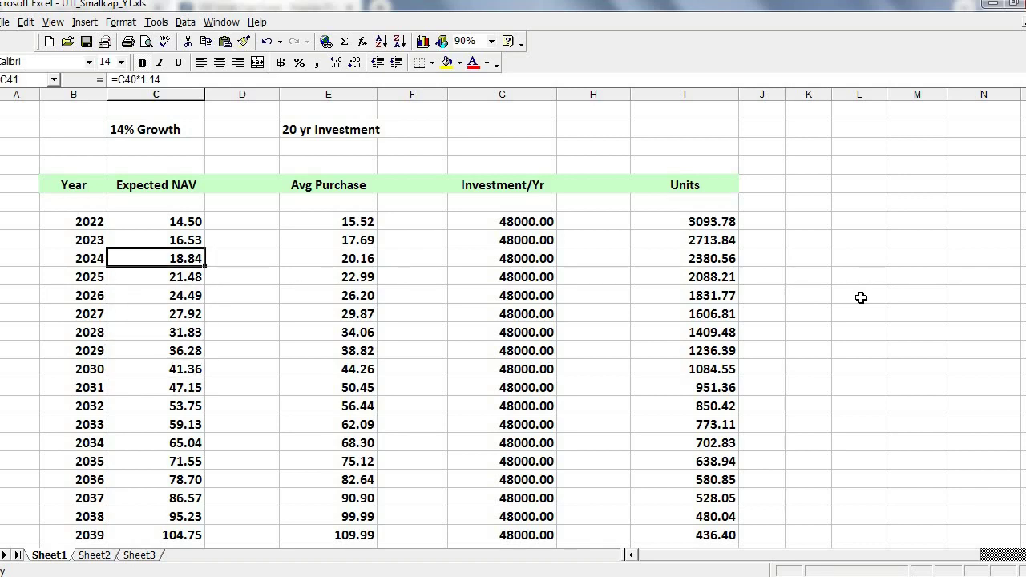
key("Down")
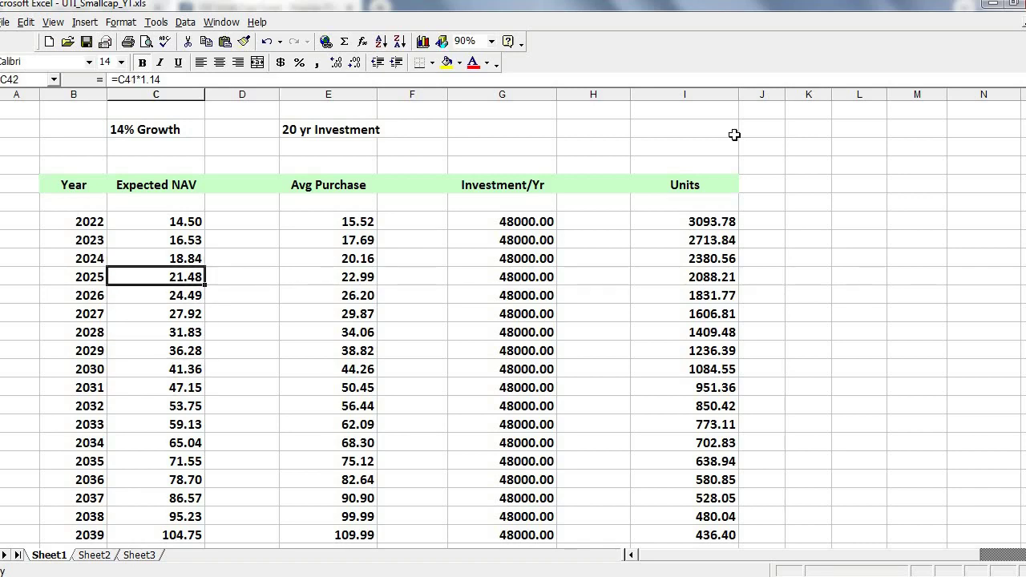
- Compare the Expected NAV formulas for 2032, 2033 and 2034 in the 20-year table to check the growth rates
left_click(162, 408)
left_click(160, 427)
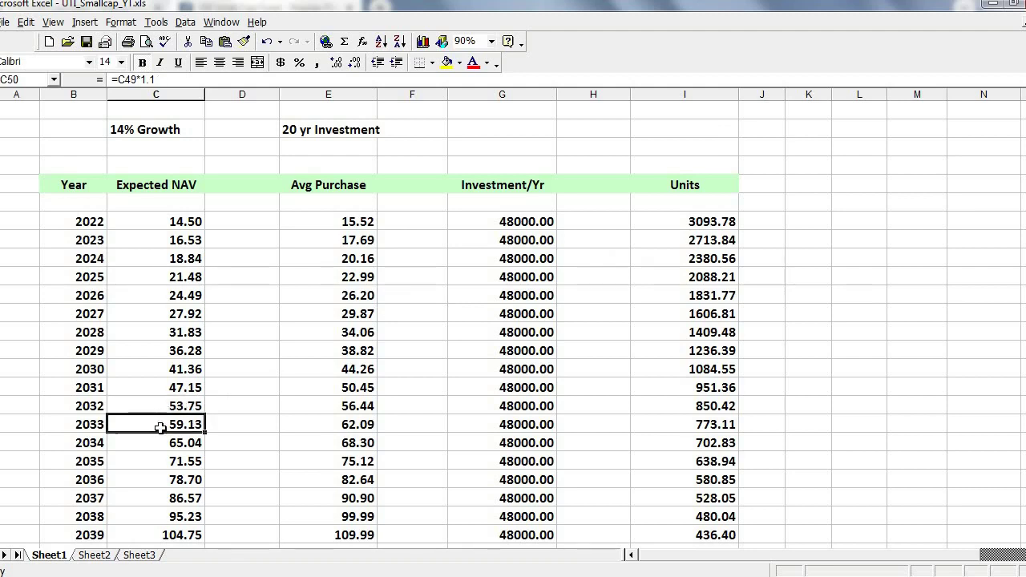
key("Up")
key("Down")
key("Up")
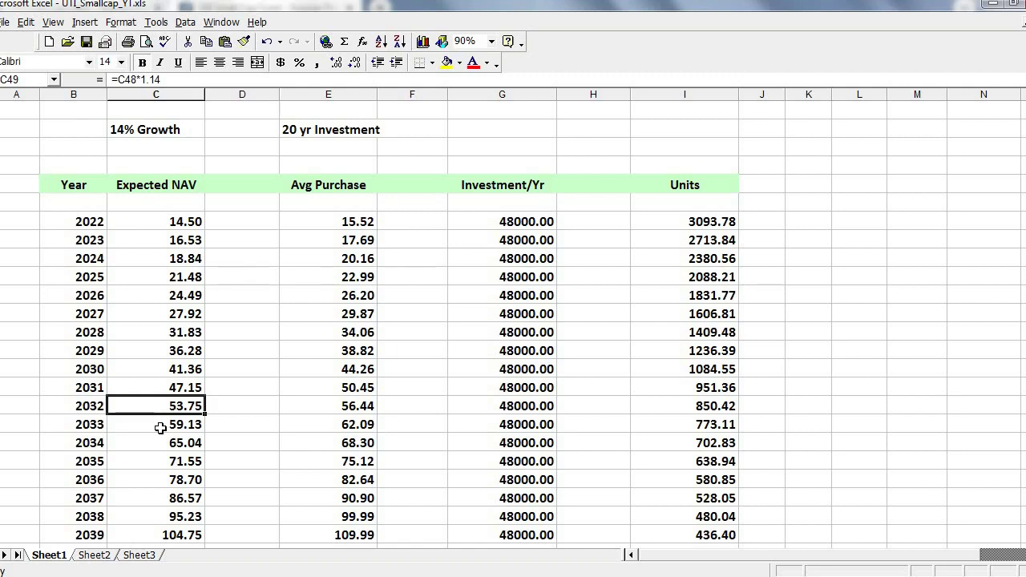
key("Down")
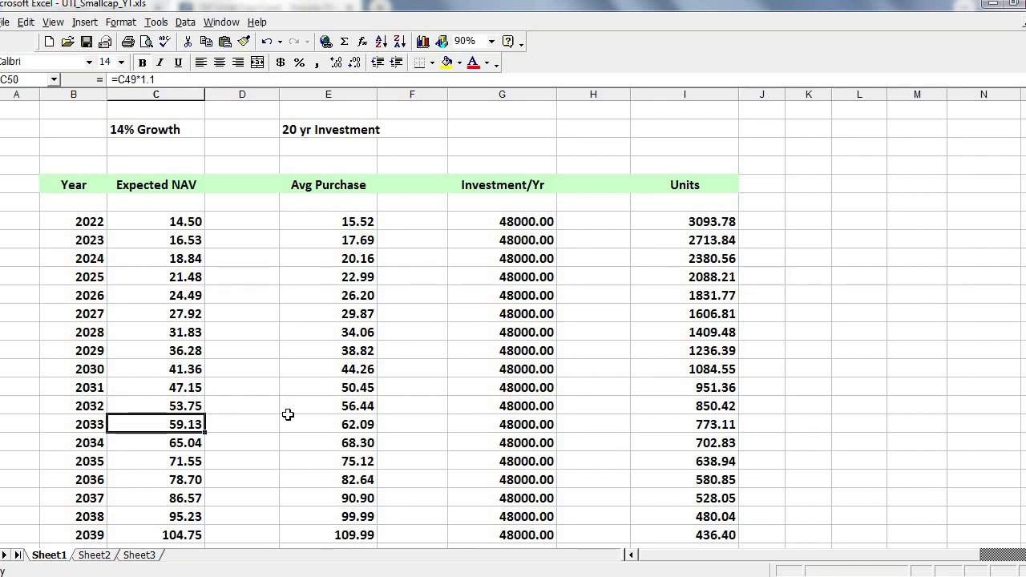
key("Down")
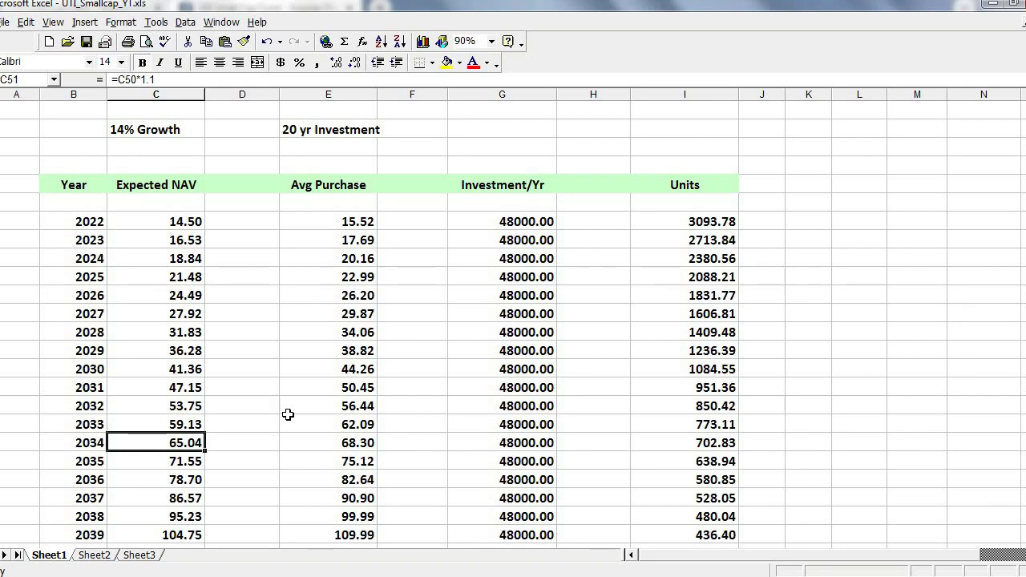
- Follow the Expected NAV formulas of the 20-year, 14% growth table from 2033 down to the row below 2042
key("Up")
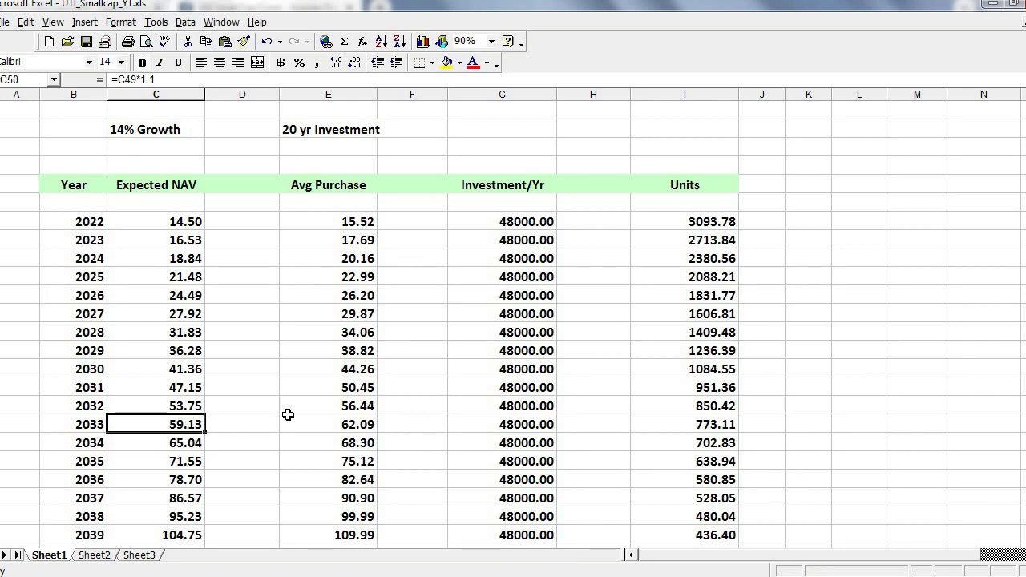
key("Down")
key("Down")
key("Down")
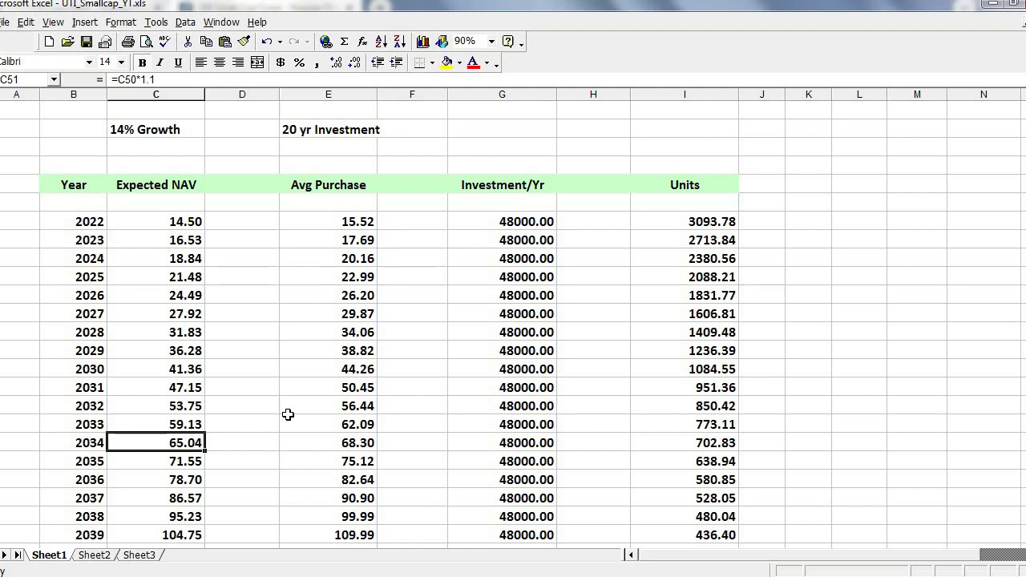
key("Down")
key("Down")
key("Down")
key("Down")
key("Down")
key("Down")
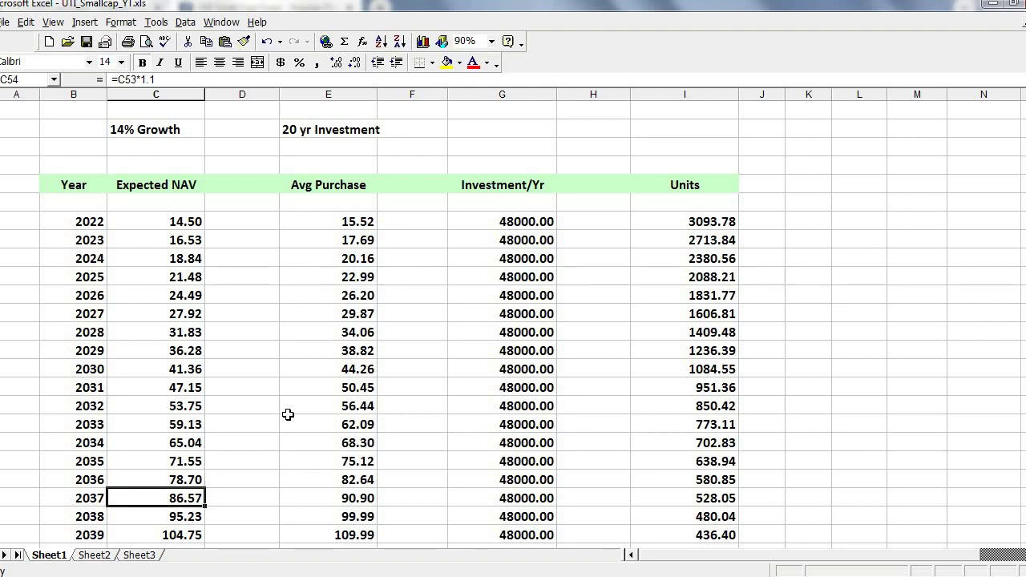
key("Down")
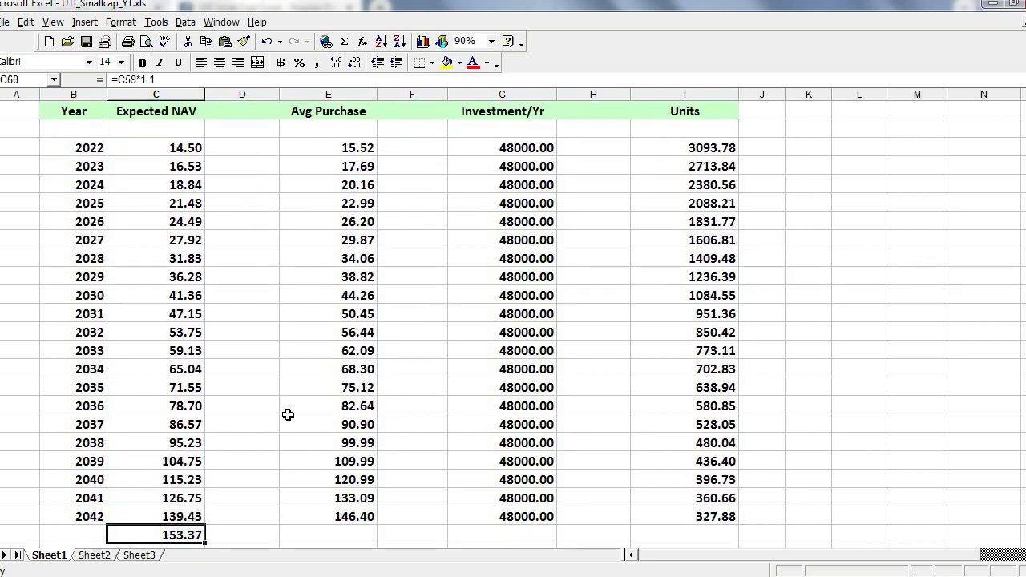
- Go back over the last years' Expected NAV formulas, then move to the Avg Purchase column below the 2042 row
key("Up")
key("Up")
key("Up")
key("Up")
key("Up")
key("Up")
key("Up")
key("Up")
key("Down")
key("Down")
key("Down")
key("Down")
key("Down")
key("Down")
key("Down")
key("Down")
key("Right")
key("Right")
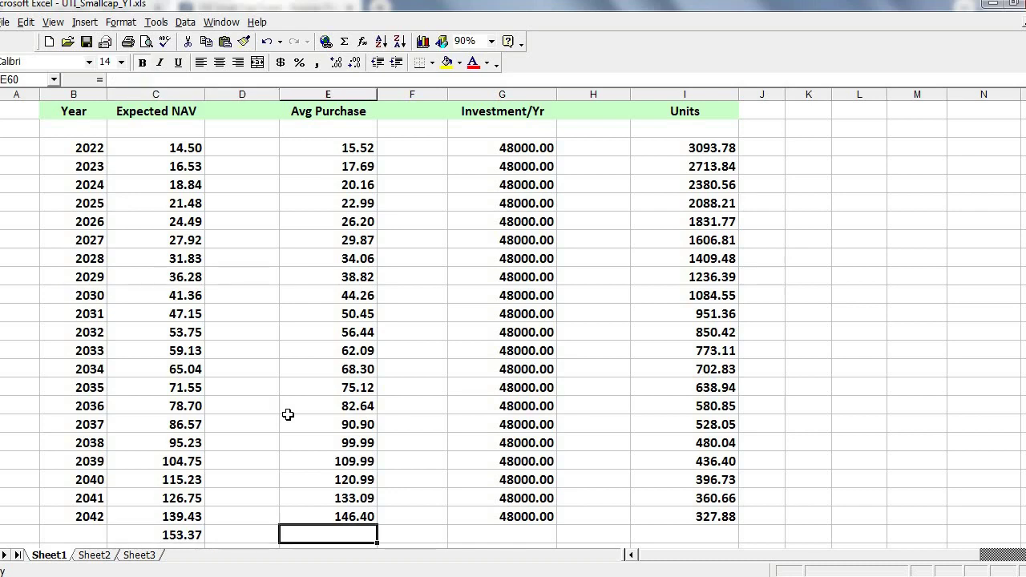
- Inspect the Investment/Yr formula for 2042 in the 20-year table
key("Up")
key("Right")
key("Right")
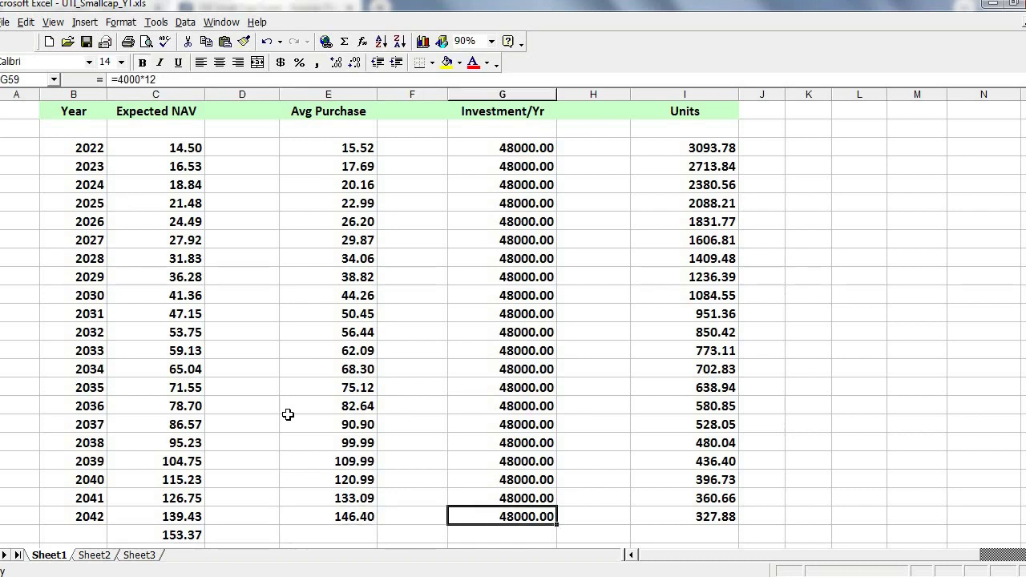
key("alt+Tab")
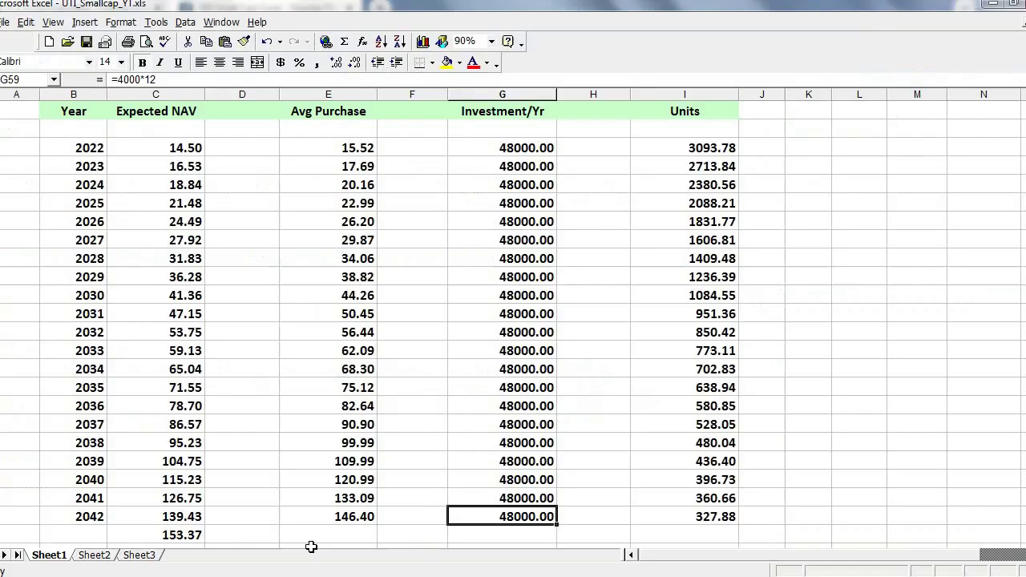
left_click(400, 463)
key("Down")
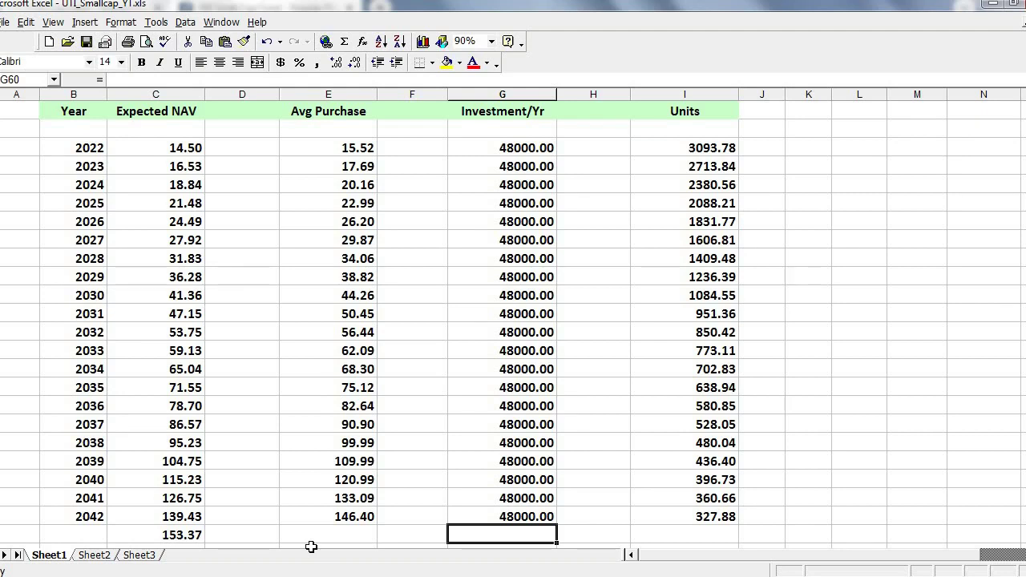
- Go to the Total Investment figure of the 20-year summary and examine it against the investment column total
key("Right")
key("Down")
key("Down")
key("Down")
key("Down")
key("Down")
key("Down")
key("Down")
key("Down")
key("Down")
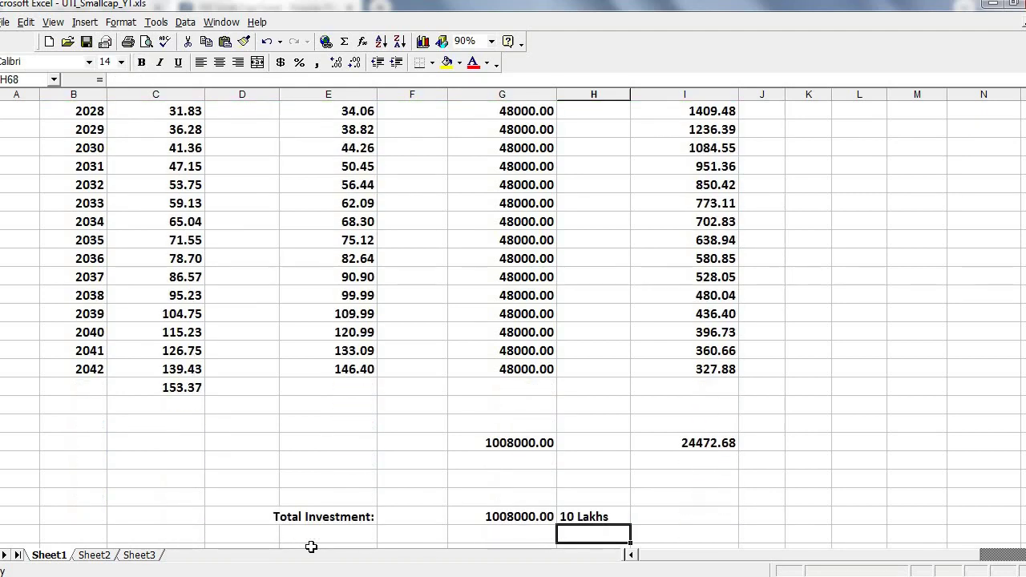
key("Up")
key("Up")
key("Left")
key("Up")
key("Up")
key("Up")
key("Up")
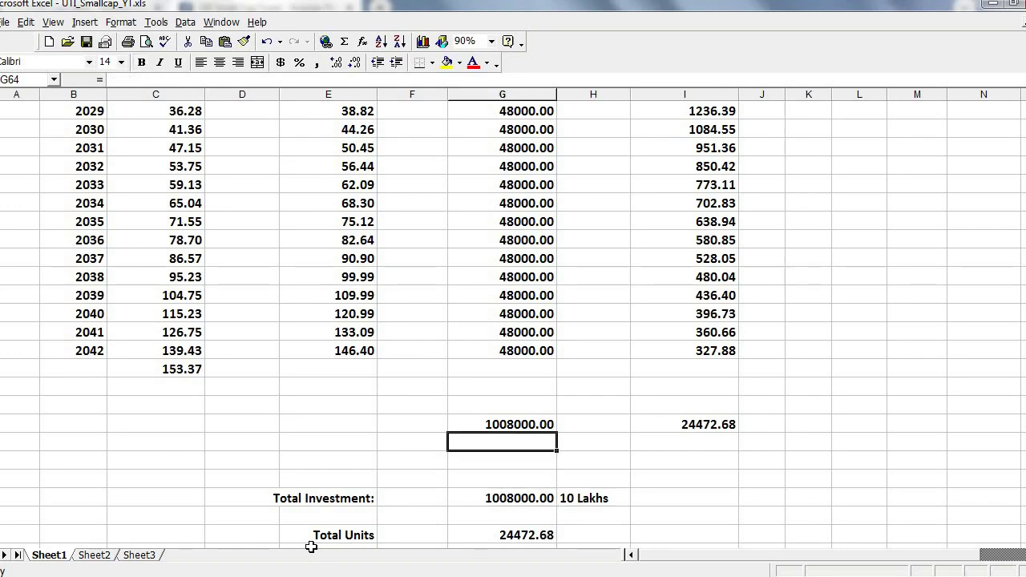
- Look back up the Investment/Yr column of the 20-year table and check the yearly formulas around 2032
key("Up")
key("Up")
key("Up")
key("Up")
key("Up")
key("Up")
key("Up")
key("Up")
key("Up")
key("Up")
key("Up")
key("Up")
key("Up")
key("Up")
key("Up")
key("Up")
key("Up")
key("Up")
key("Up")
key("Up")
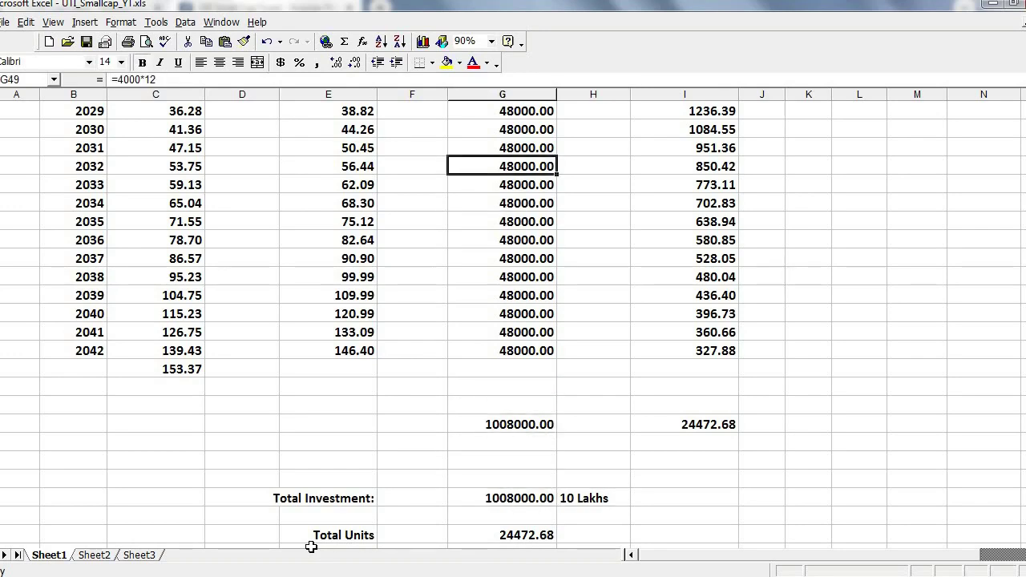
key("Down")
key("Down")
key("Down")
key("Up")
key("Up")
- Look through the Units column of the 20-year table, checking how each year's units are calculated
key("Right")
key("Right")
key("Down")
key("Down")
key("Down")
key("Down")
key("Down")
key("Down")
key("Down")
key("Down")
key("Down")
key("Down")
key("Down")
key("Down")
key("Down")
key("Down")
key("Down")
key("Down")
key("Down")
key("Down")
key("Down")
key("Down")
key("Down")
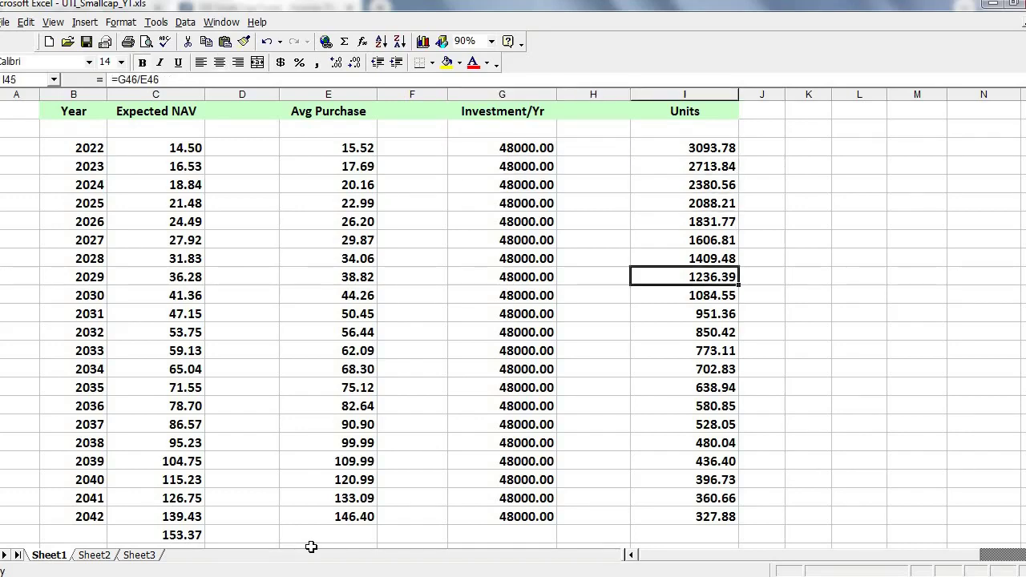
- Inspect the Total Units formula in the 20-year summary and bring the Fund Value row into view
key("Left")
key("Left")
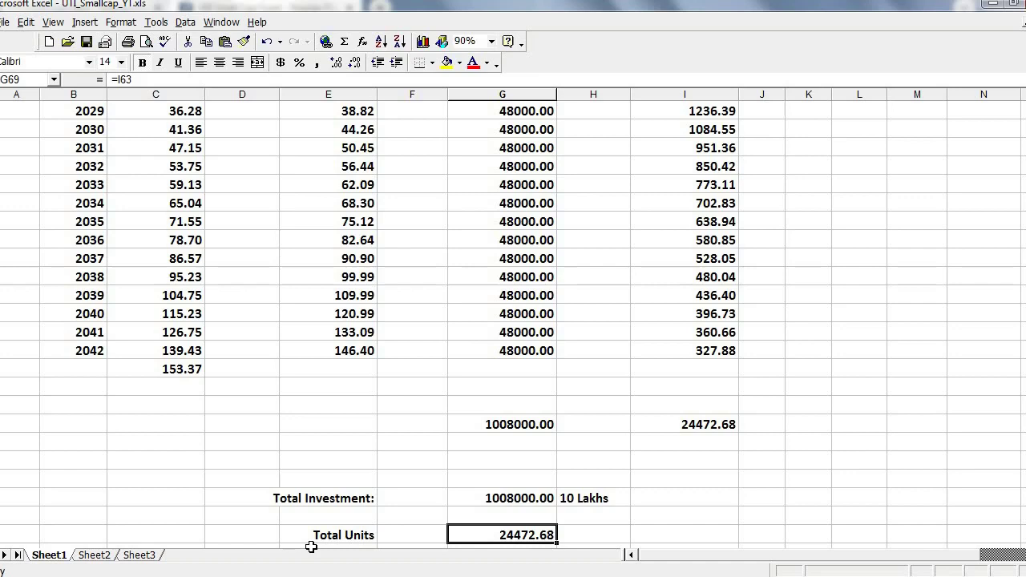
key("Down")
key("Down")
key("Down")
key("Up")
key("Up")
key("Up")
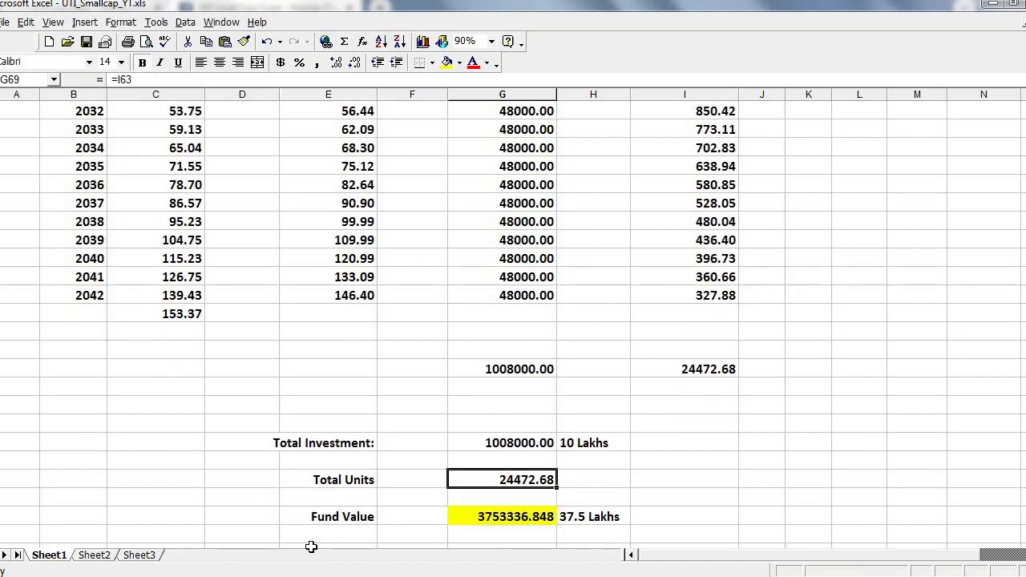
- Examine the cells referenced by the 20-year Fund Value formula, leaving the formula unchanged
key("Down")
key("Down")
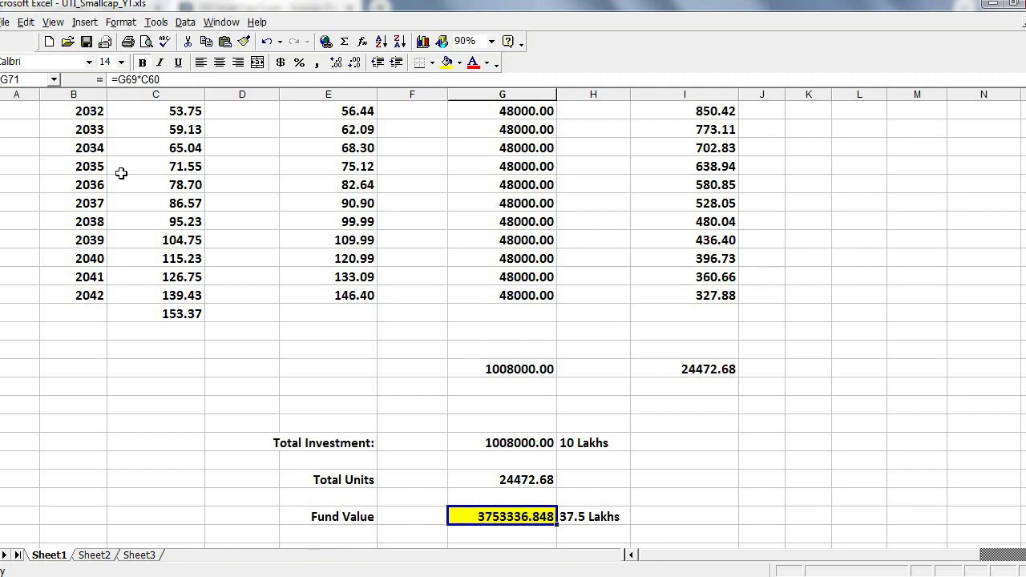
left_click(115, 79)
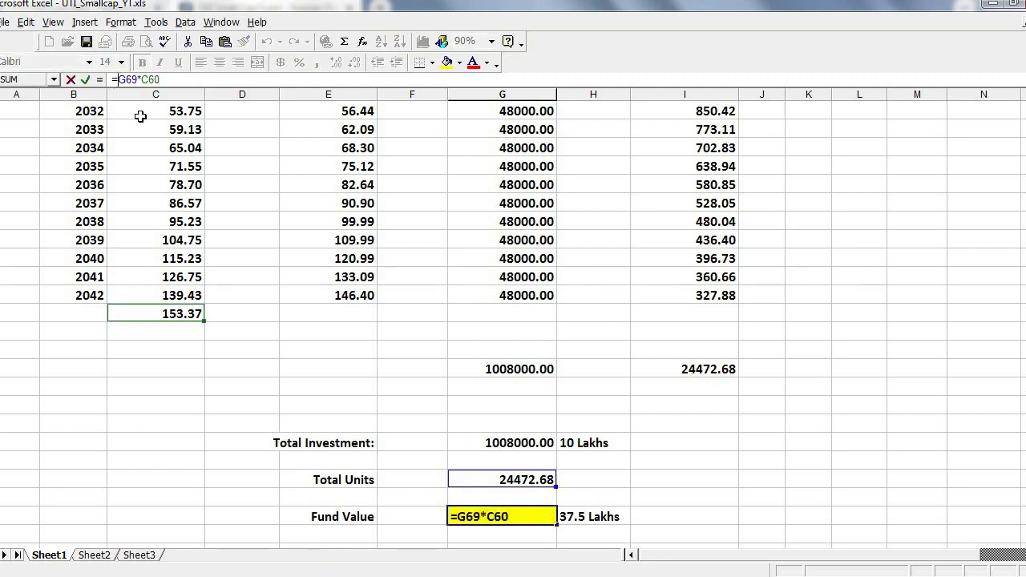
key("Return")
key("Up")
key("Right")
key("Left")
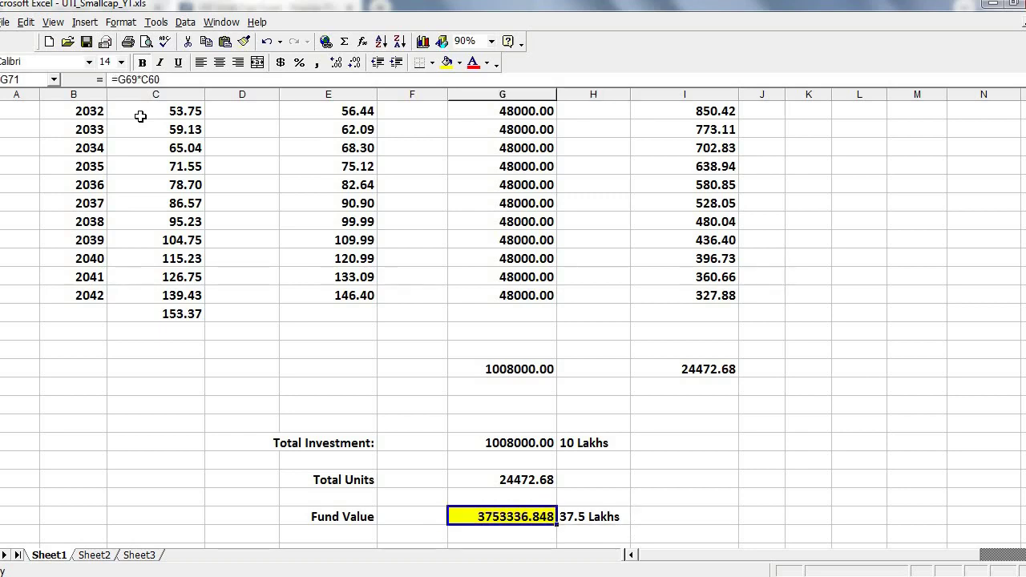
- Look past the Gain row to the 12% Growth table and go to its Expected NAV for 2022
key("Down")
key("Down")
key("Down")
key("Down")
key("Down")
key("Down")
key("Down")
key("Down")
key("Down")
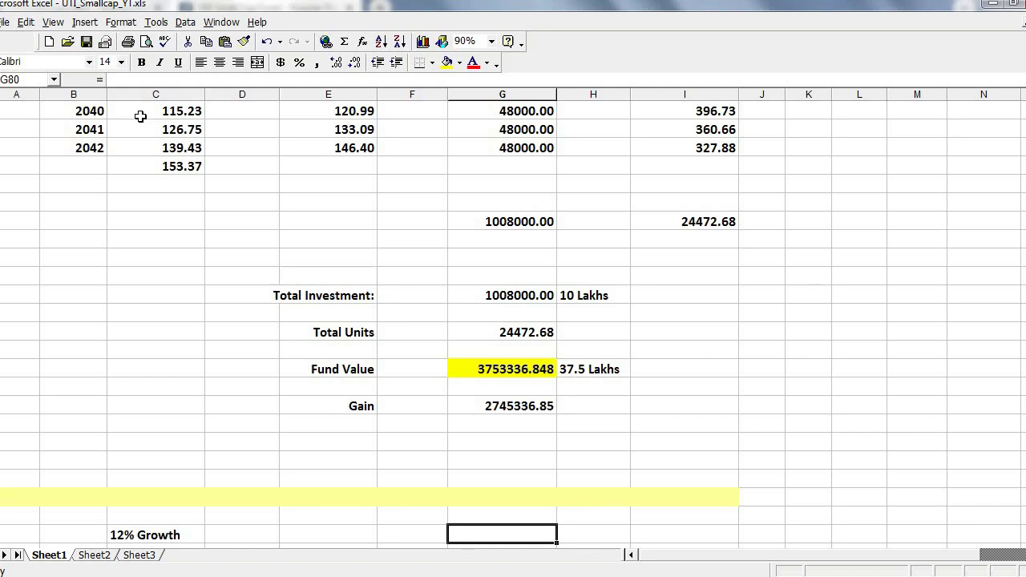
key("Down")
key("Down")
key("Down")
key("Down")
key("Down")
key("Down")
key("Left")
key("Left")
key("Left")
key("Left")
key("Up")
key("Up")
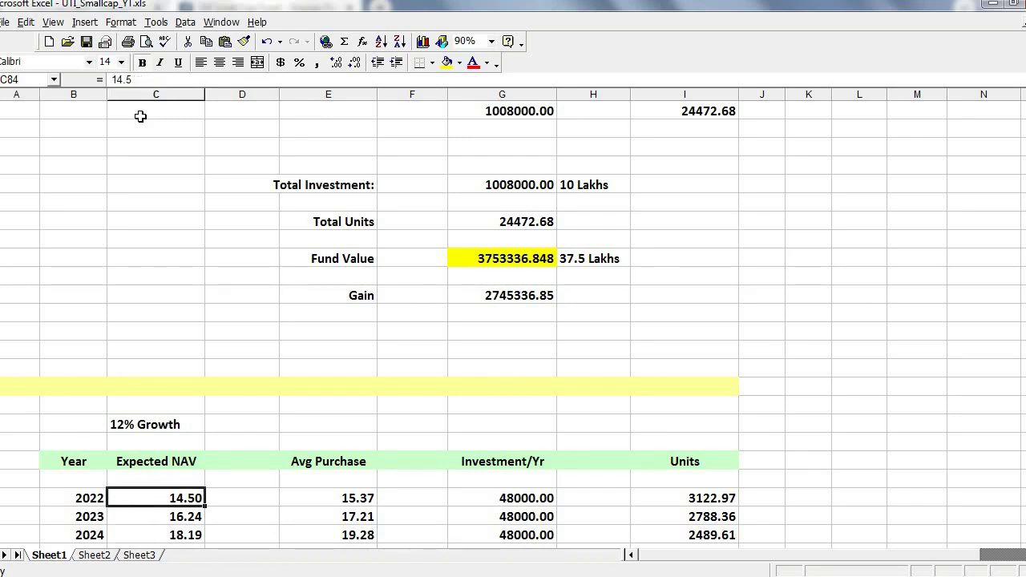
- Look through the Expected NAV formulas of the 12% Growth table from 2023 to 2034
key("Down")
key("Down")
key("Down")
key("Down")
key("Down")
key("Down")
key("Down")
key("Down")
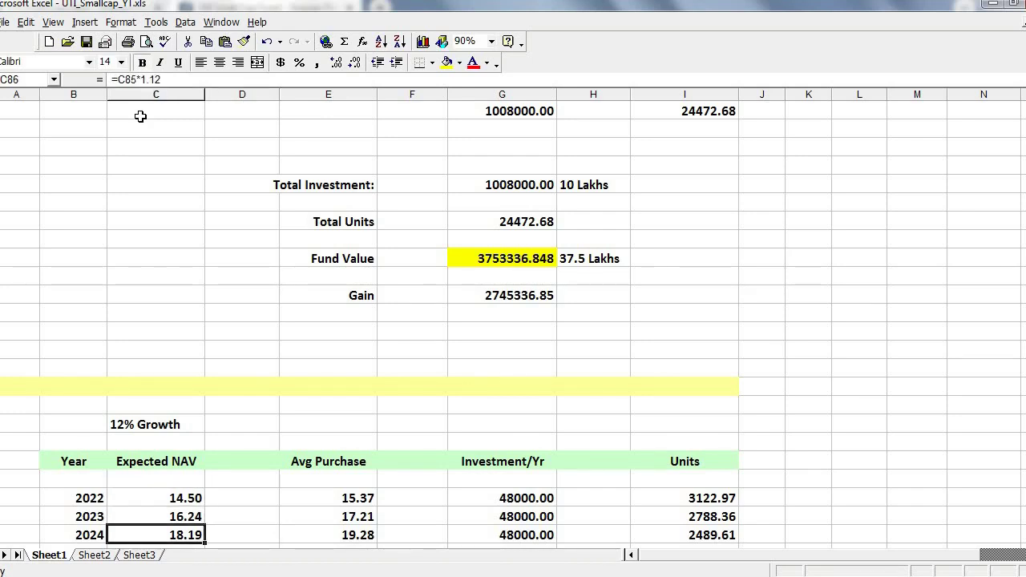
key("Down")
key("Down")
key("Down")
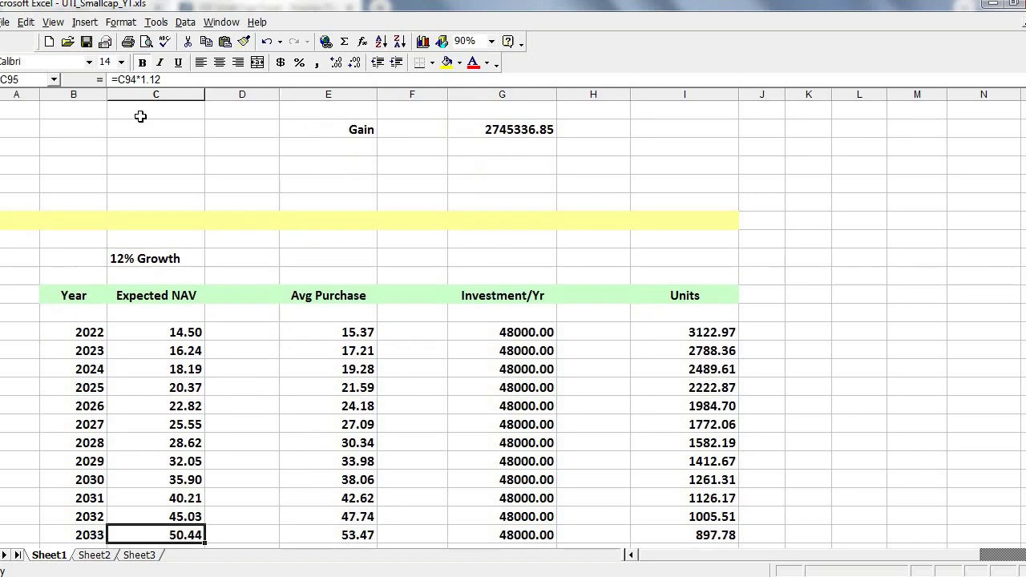
key("Down")
key("Down")
key("Up")
key("Up")
key("Up")
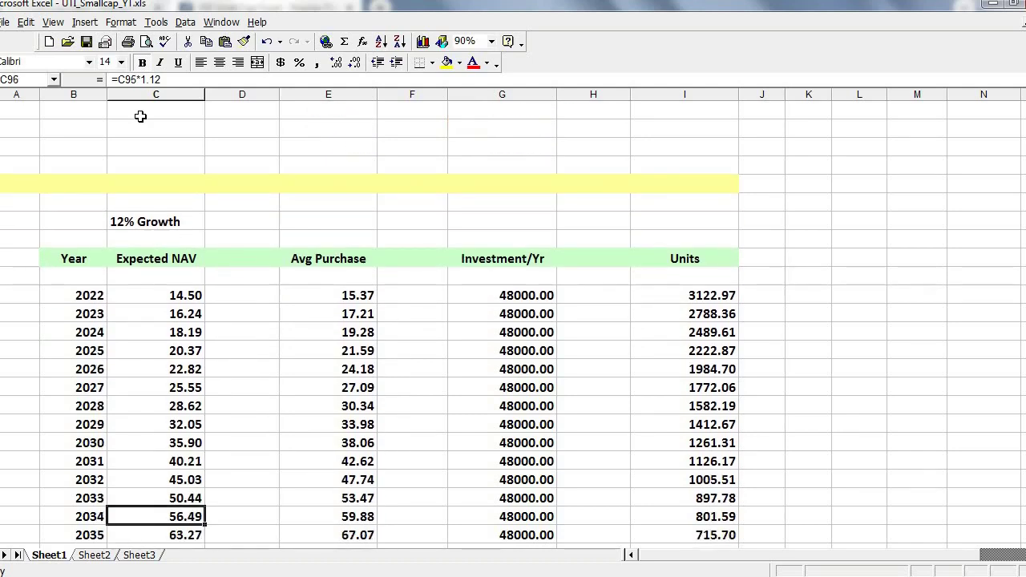
- Review the Expected NAV formulas of the 12% Growth table from 2034 back to its first years
key("Up")
key("Up")
key("Up")
key("Up")
key("Up")
key("Up")
key("Up")
key("Up")
key("Up")
key("Up")
key("Up")
key("Down")
key("Down")
key("Down")
key("Down")
key("Down")
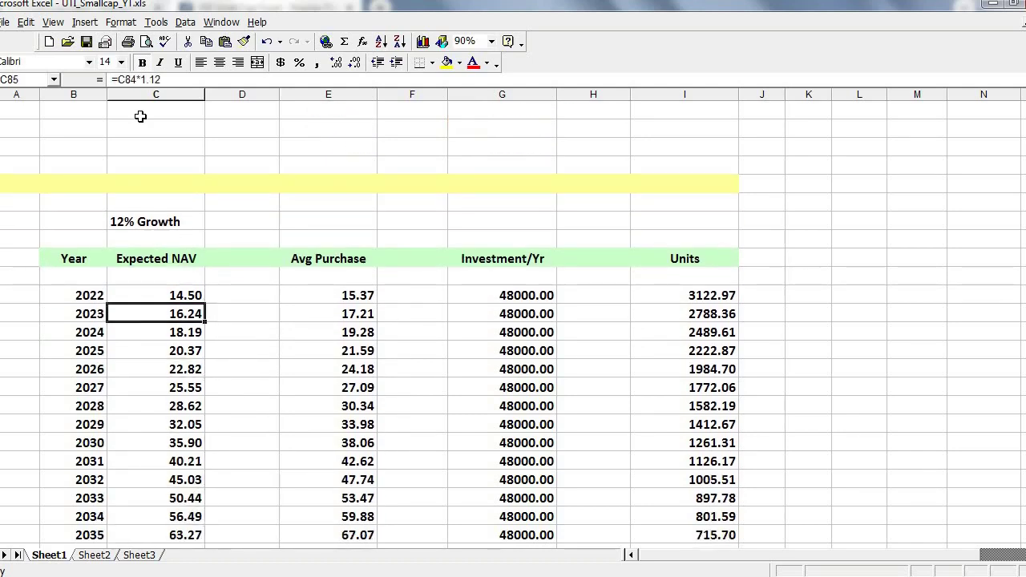
- Look through the Expected NAV formulas down to the extra value below the 2042 row
key("Down")
key("Down")
key("Down")
key("Down")
key("Down")
key("Down")
key("Down")
key("Down")
key("Down")
key("Down")
key("Down")
key("Down")
key("Down")
key("Down")
key("Down")
key("Down")
key("Down")
key("Down")
key("Down")
key("Up")
key("Up")
key("Up")
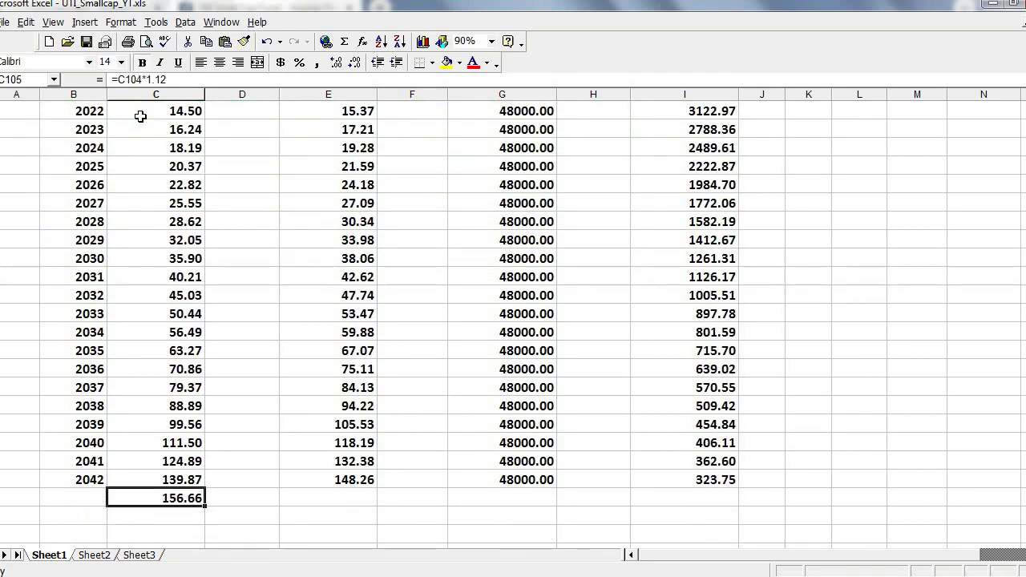
- Look back up the Expected NAV column to its header, and examine the formulas down to 2026
key("Up")
key("Up")
key("Up")
key("Up")
key("Up")
key("Up")
key("Up")
key("Up")
key("Up")
key("Up")
key("Up")
key("Up")
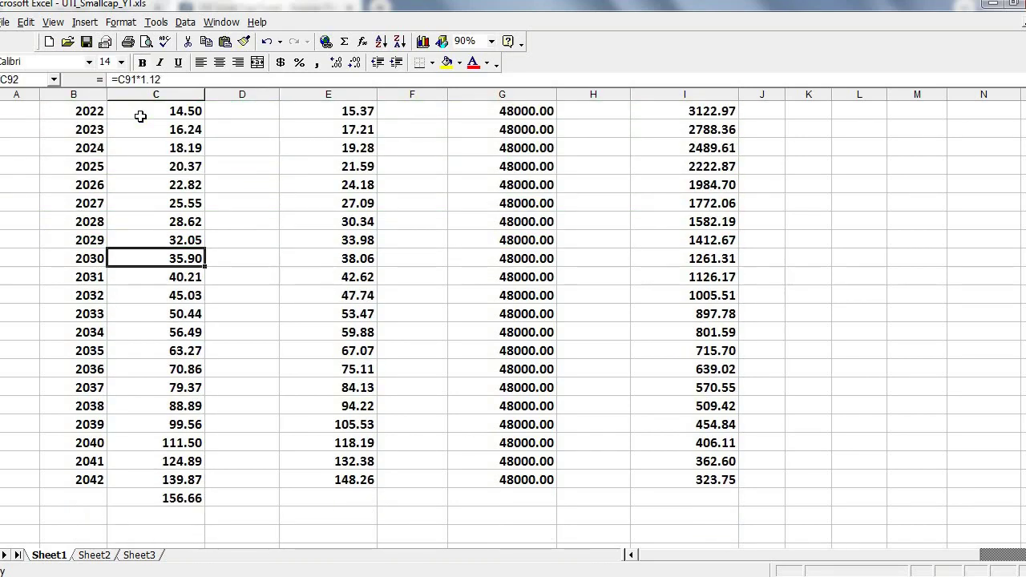
key("Up")
key("Up")
key("Up")
key("Up")
key("Up")
key("Up")
key("Up")
key("Up")
key("Up")
key("Up")
key("Up")
key("Down")
key("Down")
key("Down")
key("Down")
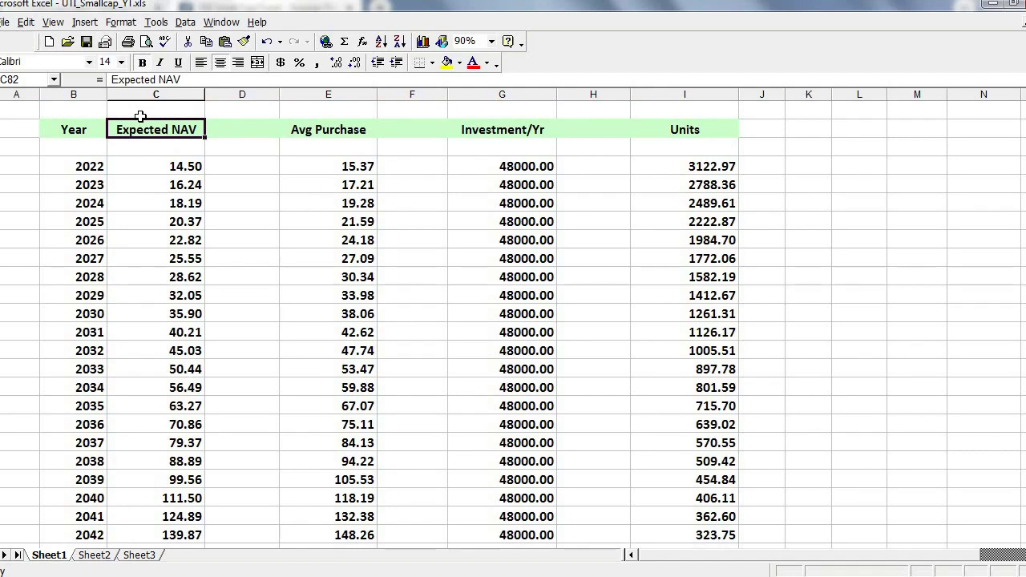
key("Down")
key("Down")
key("Down")
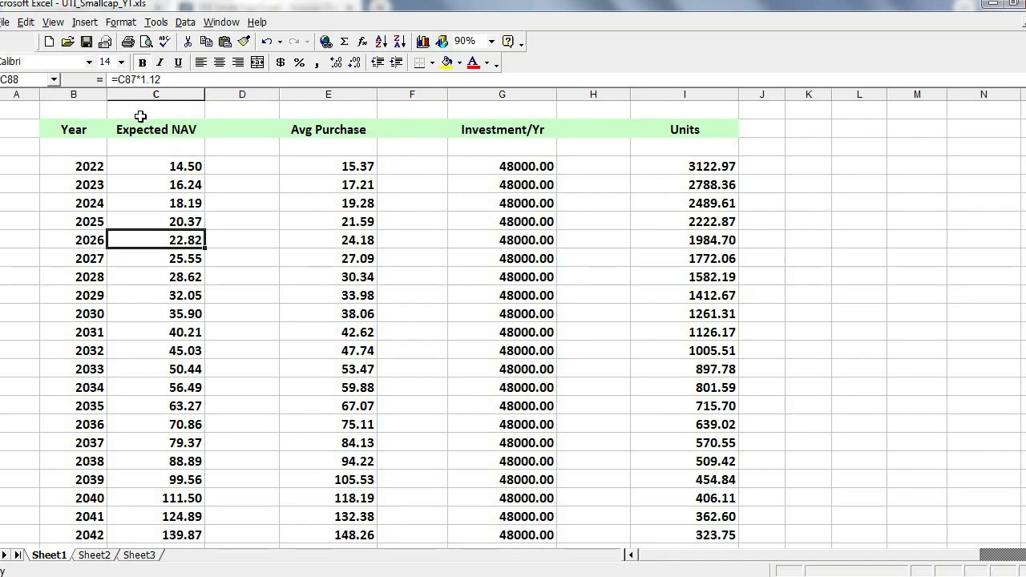
left_click(125, 79)
left_click(227, 314)
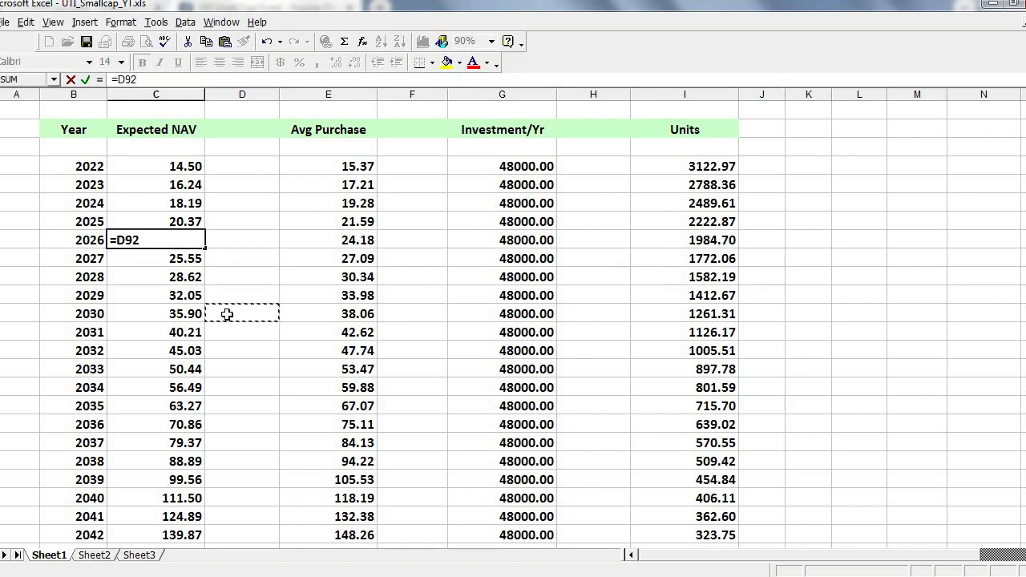
key("Return")
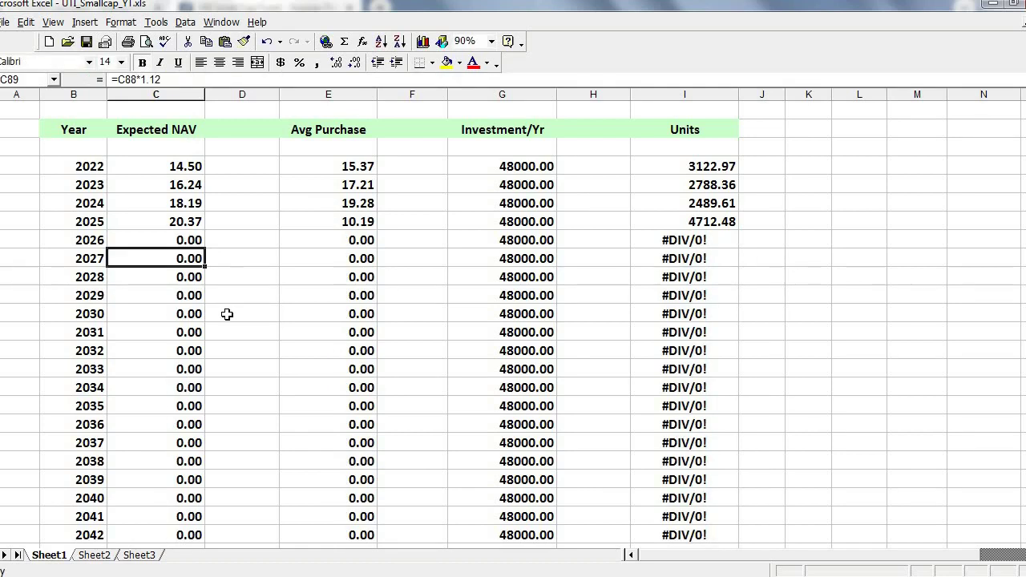
key("ctrl+z")
- Look through the Expected NAV values from 2027 to the end of the 12% Growth table
key("Down")
key("Down")
key("Down")
key("Down")
key("Down")
key("Down")
key("Down")
key("Down")
key("Down")
key("Down")
key("Down")
key("Down")
key("Down")
key("Down")
key("Down")
key("Down")
key("Down")
key("Down")
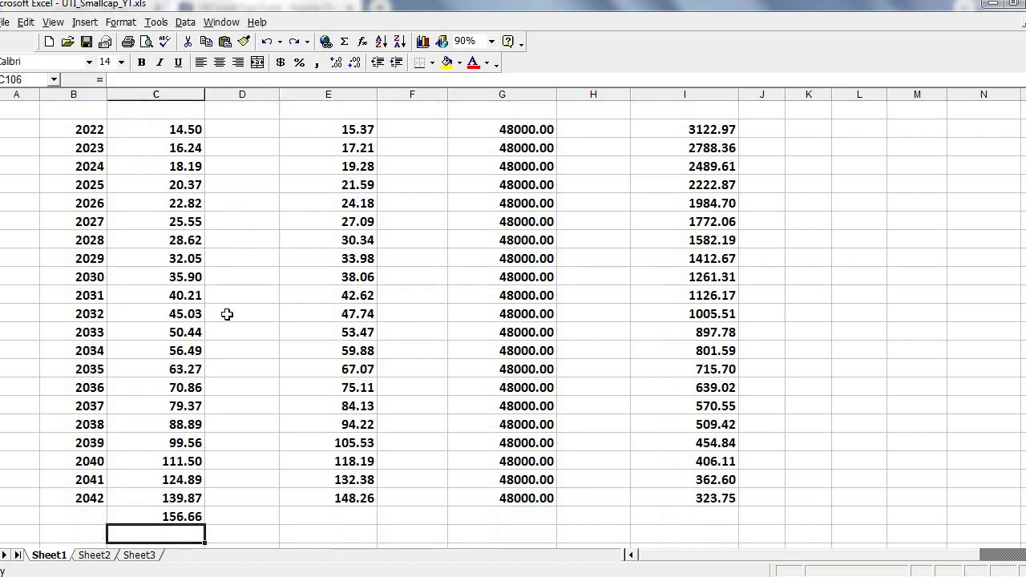
- Examine the 12% Growth summary below the table, from Total Investment and Total Units to Fund Value and Gain
key("Right")
key("Right")
key("Down")
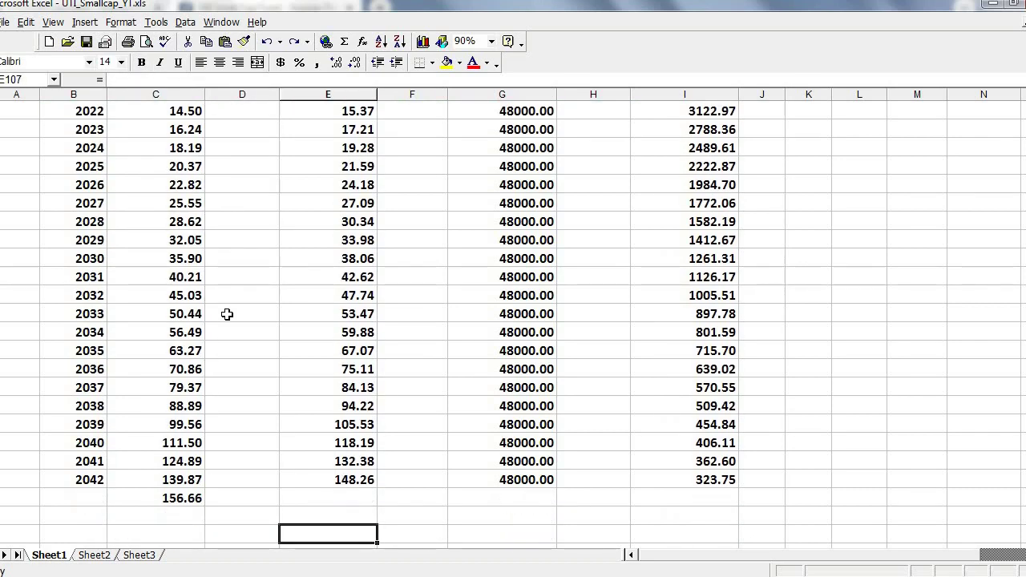
key("Down")
key("Down")
key("Down")
key("Down")
key("Right")
key("Down")
key("Down")
key("Down")
key("Down")
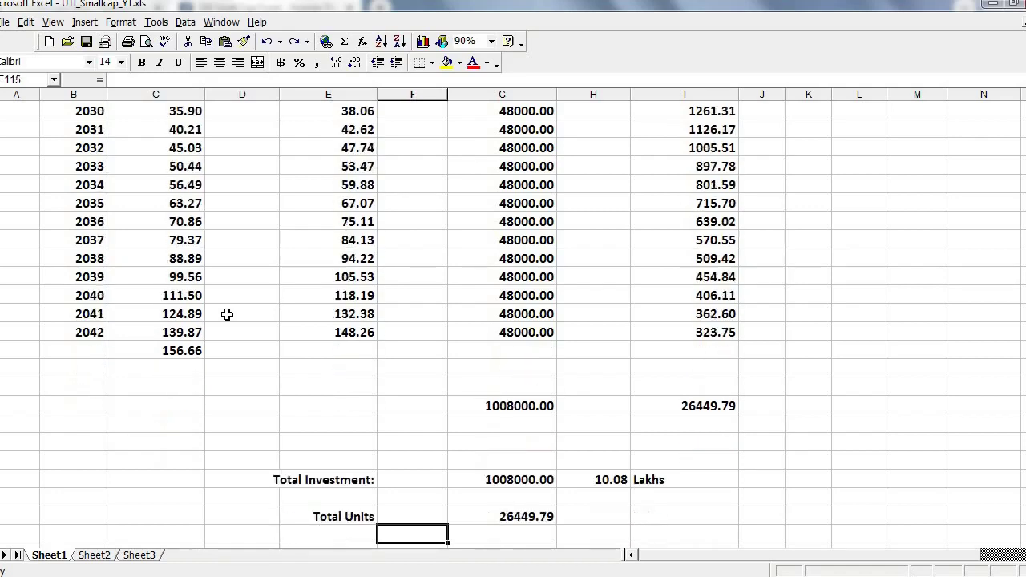
key("Down")
key("Down")
key("Down")
key("Down")
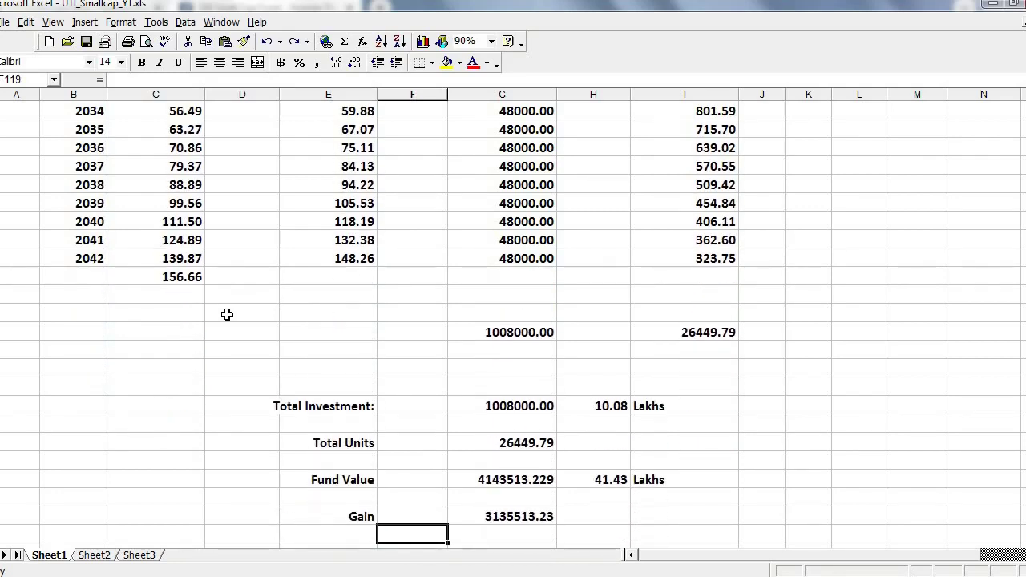
- Go back to the final Expected NAV below the 2042 row and inspect its formula
key("Up")
key("Up")
key("Up")
key("Up")
key("Up")
key("Up")
key("Up")
key("Up")
key("Up")
key("Up")
key("Up")
key("Up")
key("Up")
key("Left")
key("Left")
key("Left")
key("Up")
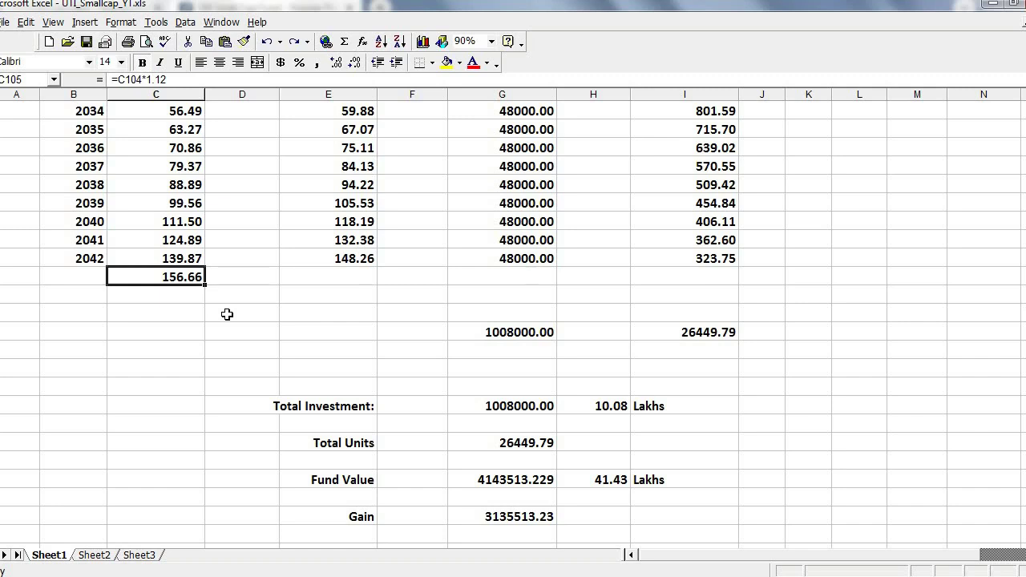
key("Down")
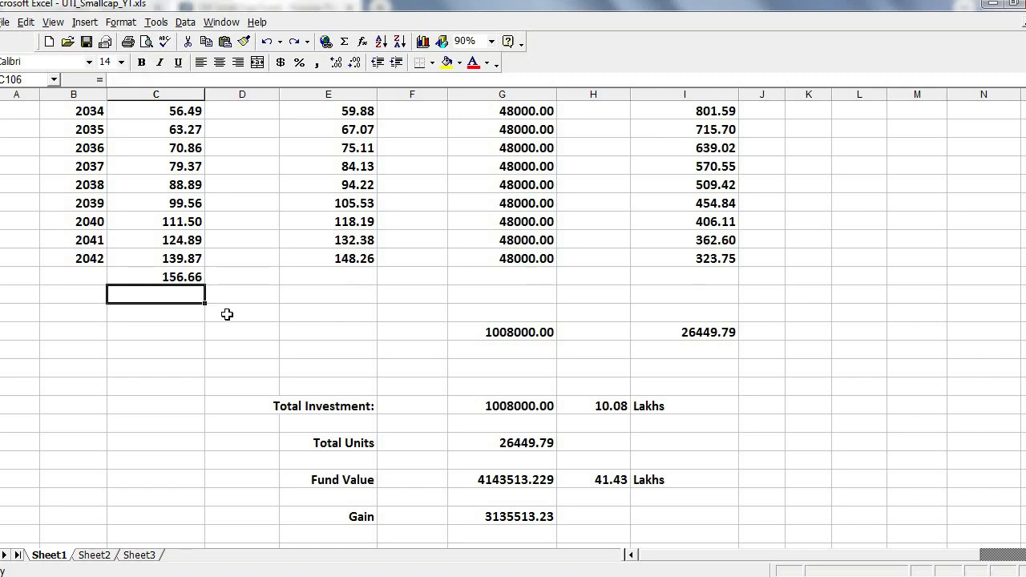
- Look back up the Expected NAV column from below the 2042 row to the top of the 12% Growth table
key("Up")
key("Up")
key("Up")
key("Up")
key("Up")
key("Up")
key("Up")
key("Up")
key("Up")
key("Up")
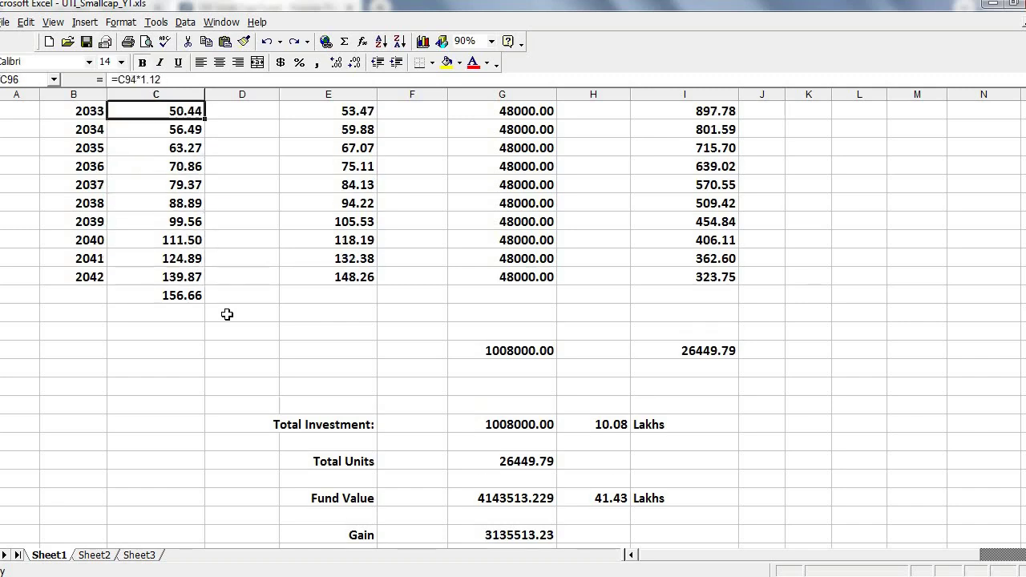
key("Up")
key("Up")
key("Up")
key("Up")
key("Up")
key("Up")
key("Up")
key("Up")
key("Up")
key("Up")
key("Up")
key("Up")
key("Up")
key("Up")
key("Up")
key("Up")
key("Up")
key("Up")
key("Up")
- Look down past the 12% Growth table and its summary to the first years of the 14% Growth table below
key("Down")
key("Down")
key("Down")
key("Down")
key("Down")
key("Down")
key("Down")
key("Down")
key("Down")
key("Down")
key("Down")
key("Down")
key("Down")
key("Down")
key("Down")
key("Down")
key("Down")
key("Down")
key("Down")
key("Down")
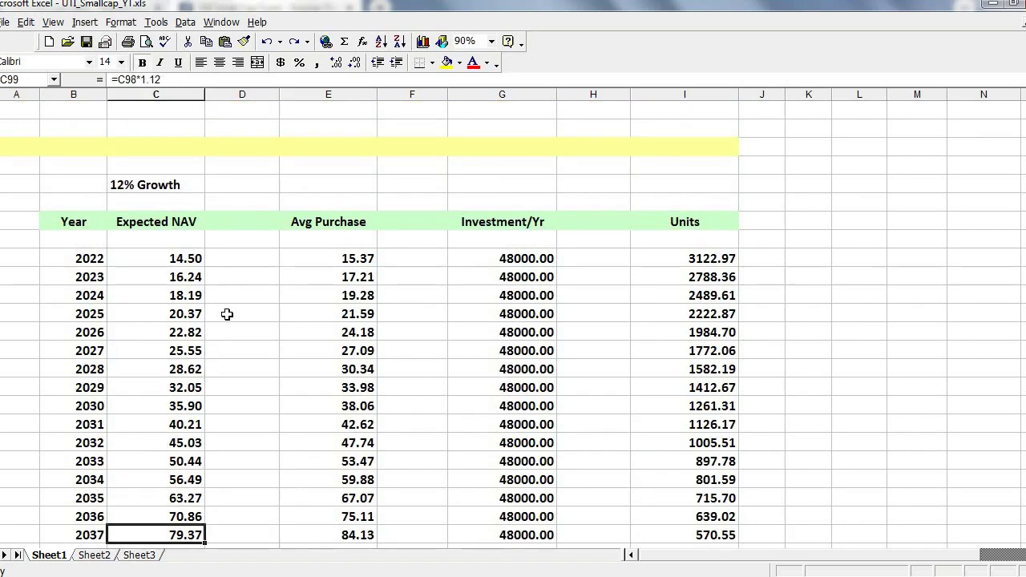
key("Down")
key("Down")
key("Down")
key("Down")
key("Down")
key("Down")
key("Down")
key("Down")
key("Down")
key("Down")
key("Down")
key("Down")
key("Down")
key("Down")
key("Down")
key("Down")
key("Down")
key("Down")
key("Down")
key("Down")
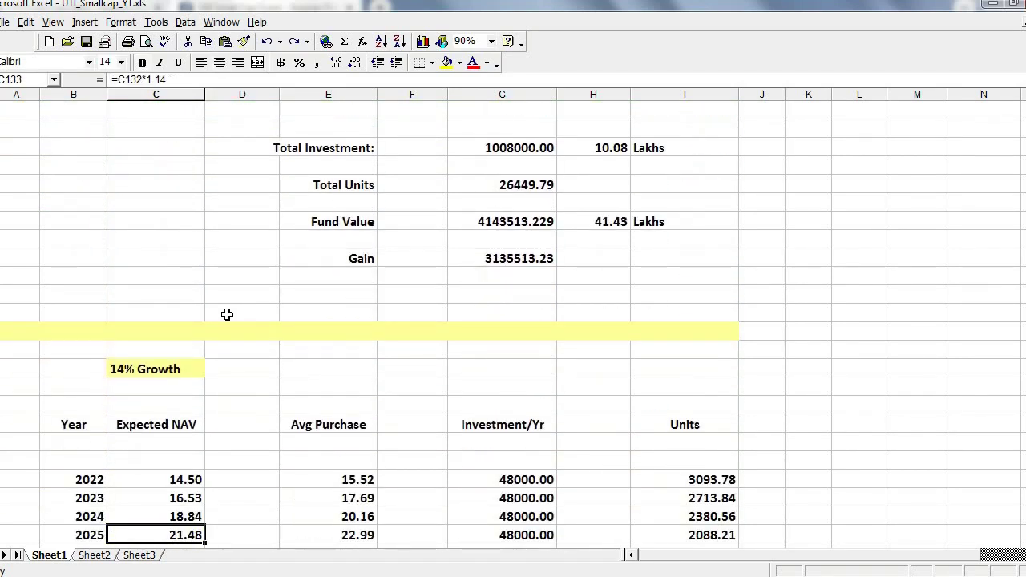
- Look through the Expected NAV values of the 14% Growth table from 2026 towards its last years
key("Down")
key("Down")
key("Down")
key("Down")
key("Down")
key("Down")
key("Down")
key("Down")
key("Down")
key("Down")
key("Down")
key("Down")
key("Down")
key("Down")
key("Down")
key("Down")
key("Down")
key("Down")
key("Down")
- Go back up the Expected NAV column to the 14% Growth heading above the table
key("Up")
key("Up")
key("Up")
key("Up")
key("Up")
key("Up")
key("Up")
key("Up")
key("Up")
key("Up")
key("Up")
key("Up")
key("Up")
key("Up")
key("Up")
key("Up")
key("Up")
key("Up")
key("Up")
key("Up")
key("Up")
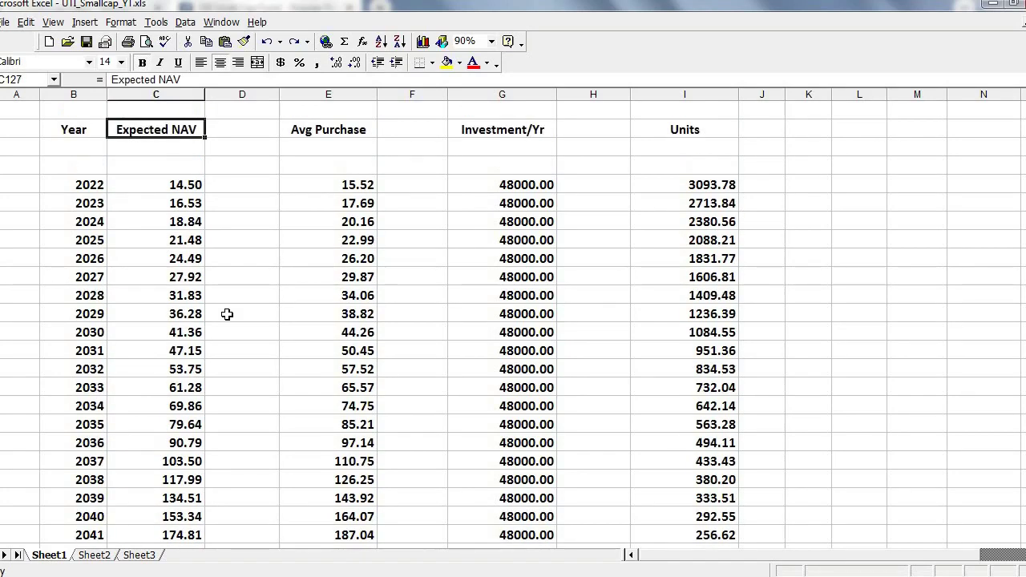
key("Up")
key("Up")
key("Up")
- Review the 14% Growth table's Expected NAV column from 2022 through 2042 and on to the summary area below
key("Down")
key("Down")
key("Down")
key("Down")
key("Down")
key("Down")
key("Down")
key("Down")
key("Down")
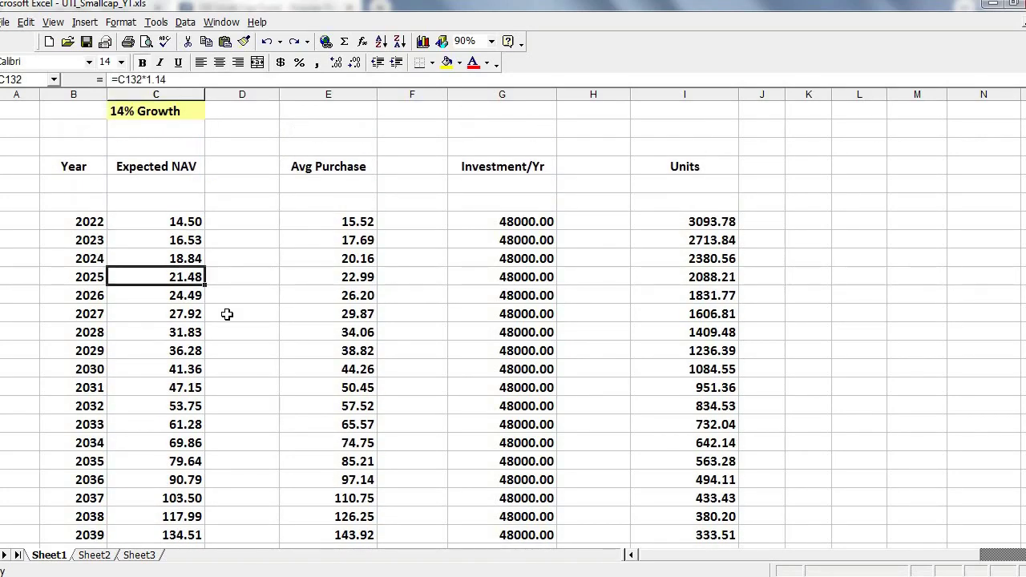
key("Down")
key("Down")
key("Down")
key("Down")
key("Down")
key("Down")
key("Down")
key("Down")
key("Down")
key("Down")
key("Down")
key("Down")
key("Down")
key("Down")
key("Down")
key("Down")
key("Down")
key("Down")
key("Down")
key("Down")
- Examine the 14% Growth summary below the table down to the Fund Value and Gain rows
key("Right")
key("Right")
key("Down")
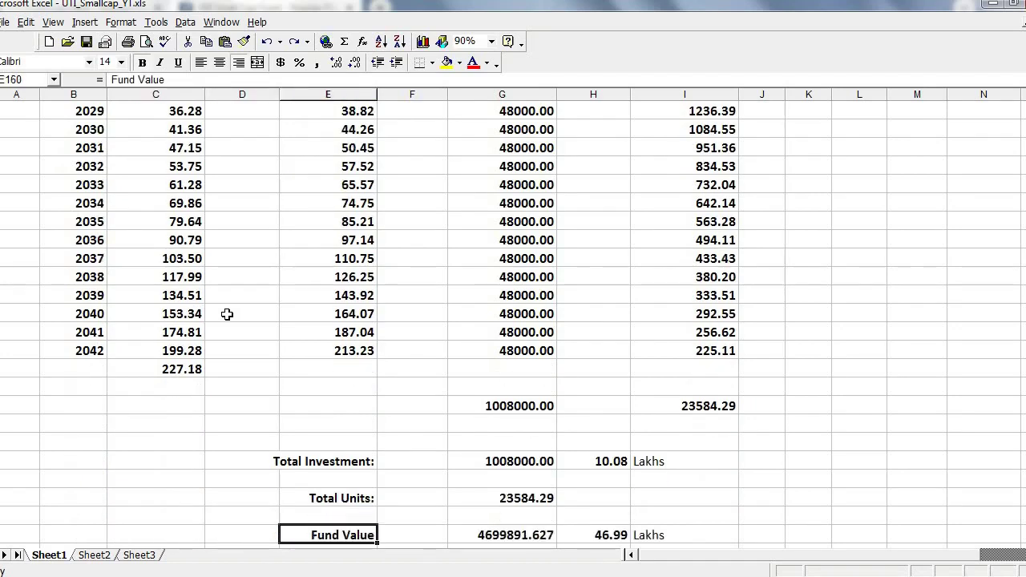
key("Down")
key("Down")
key("Down")
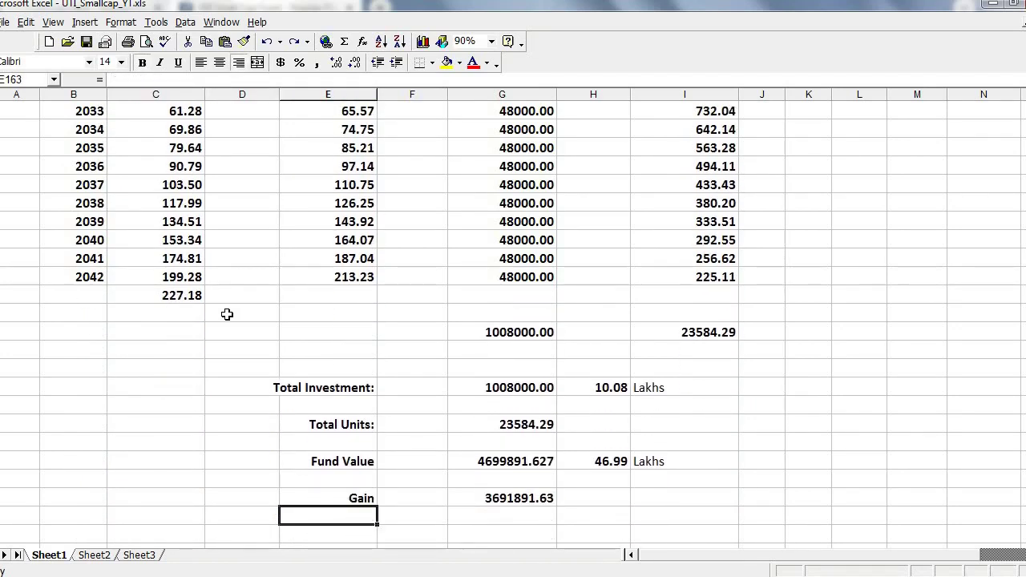
- Inspect the formula behind the Fund Value amount in the 14% Growth summary
key("Up")
key("Up")
key("Up")
key("Right")
key("Right")
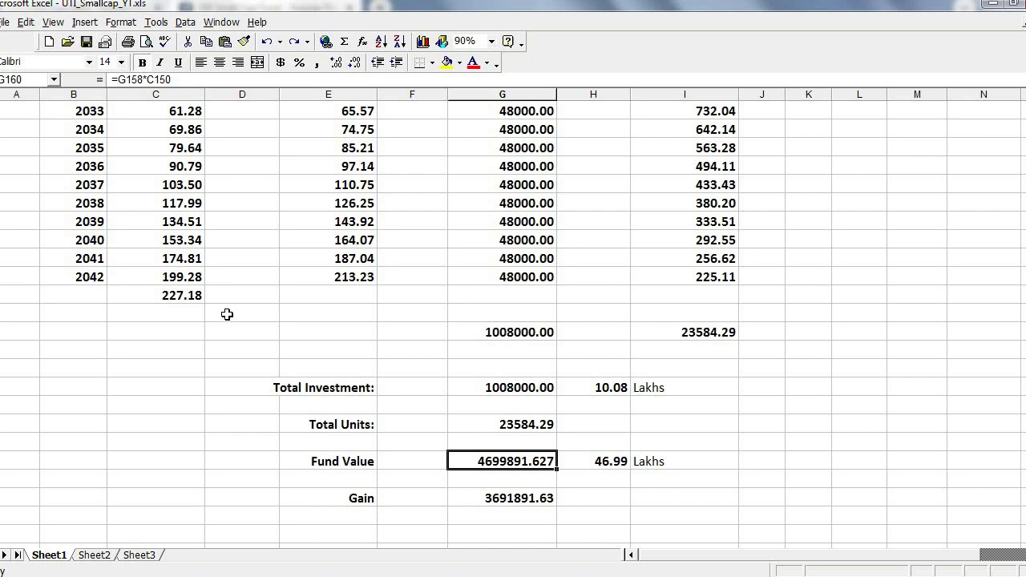
- Go back up the 14% Growth table's Investment/Yr column from the Fund Value row to the column heading
key("Up")
key("Up")
key("Up")
key("Up")
key("Up")
key("Up")
key("Up")
key("Up")
key("Up")
key("Up")
key("Up")
key("Up")
key("Up")
key("Up")
key("Up")
key("Up")
key("Up")
key("Up")
key("Up")
key("Up")
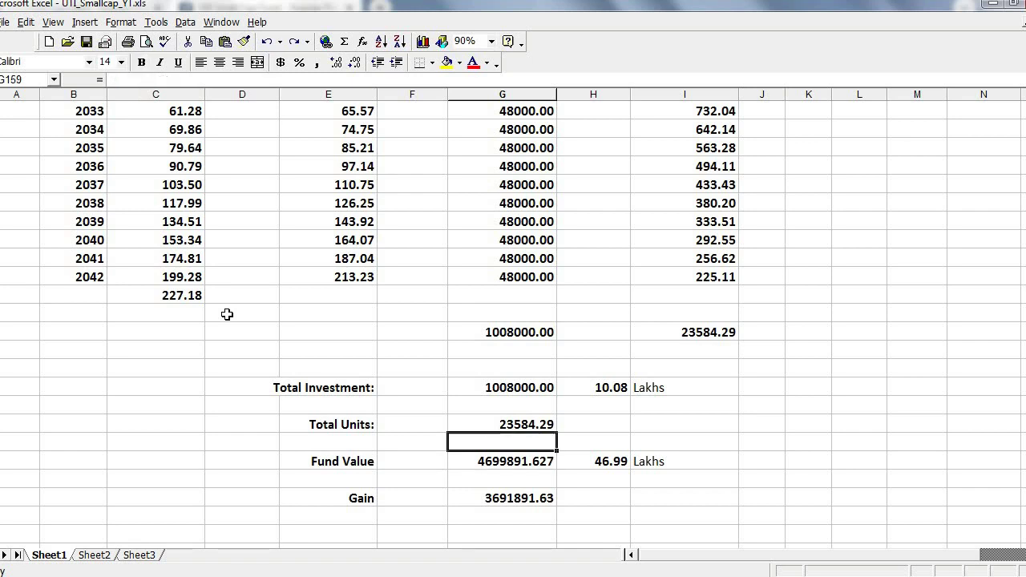
key("Up")
key("Up")
key("Up")
key("Up")
key("Up")
key("Up")
key("Up")
key("Up")
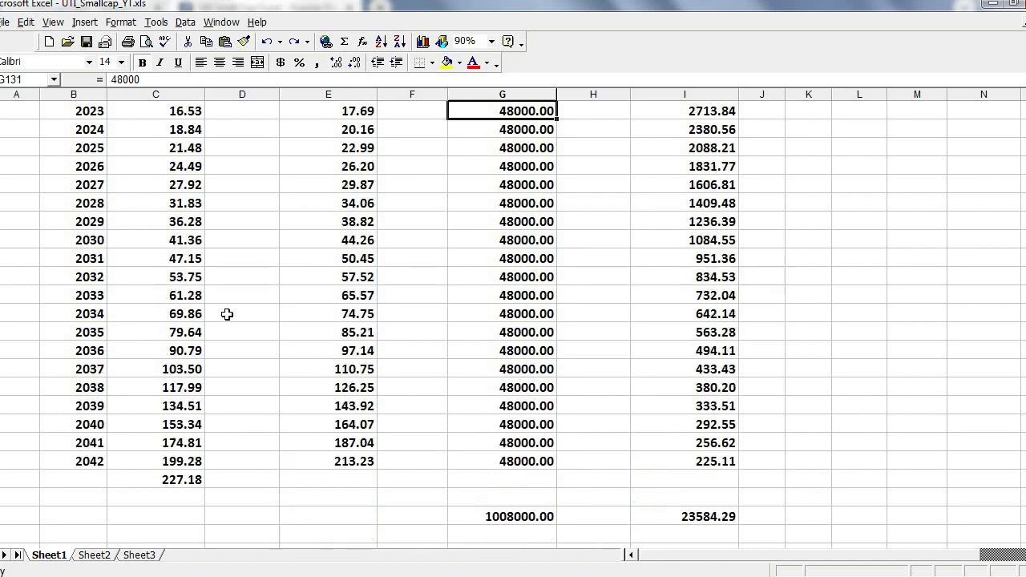
- Examine the yearly investment amounts and matching units from the Investment/Yr heading down to the 2027 row
key("Down")
key("Down")
key("Down")
key("Down")
key("Down")
key("Down")
key("Down")
key("Down")
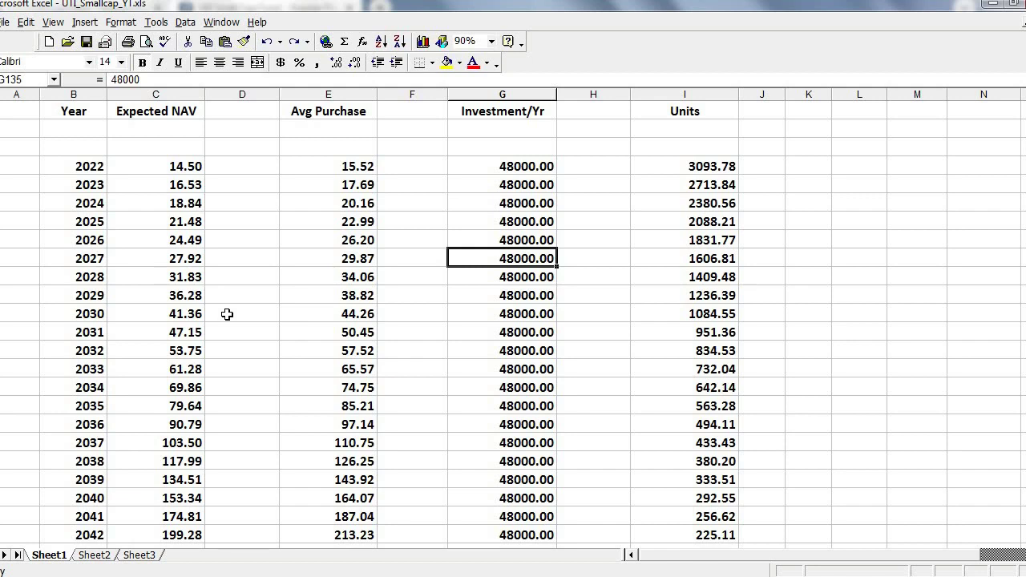
- Review the remaining Investment/Yr rows through 2042 and the summary below, down to the Gain amount and its formula
key("Down")
key("Down")
key("Down")
key("Down")
key("Down")
key("Down")
key("Down")
key("Down")
key("Down")
key("Down")
key("Down")
key("Down")
key("Down")
key("Down")
key("Down")
key("Down")
key("Down")
key("Down")
key("Down")
key("Down")
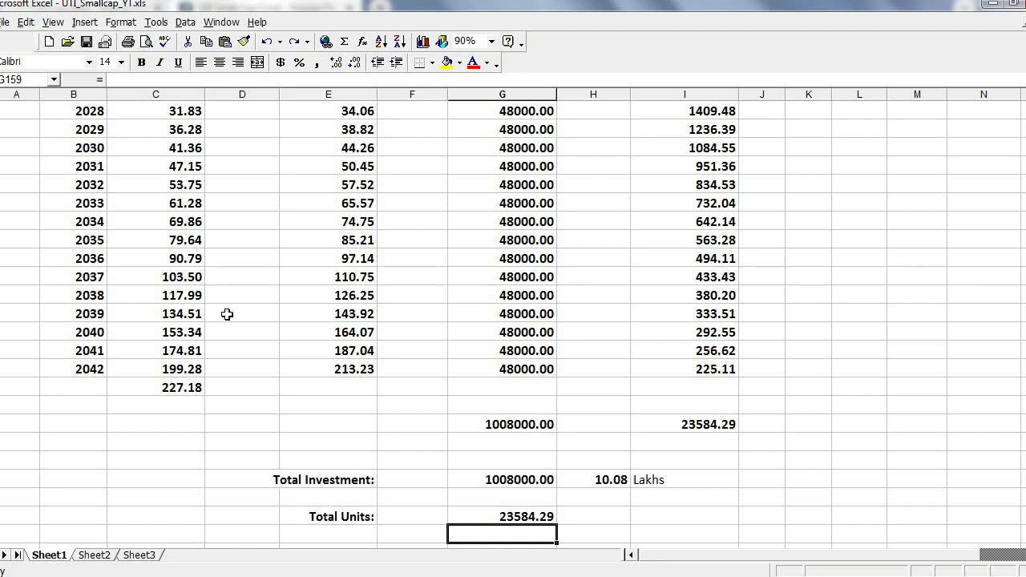
key("Down")
key("Down")
key("Down")
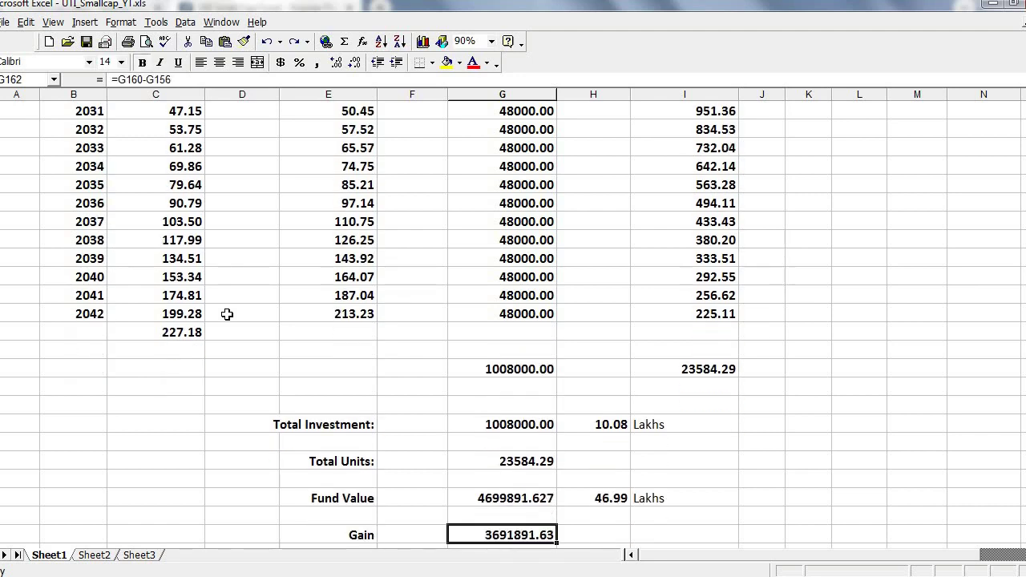